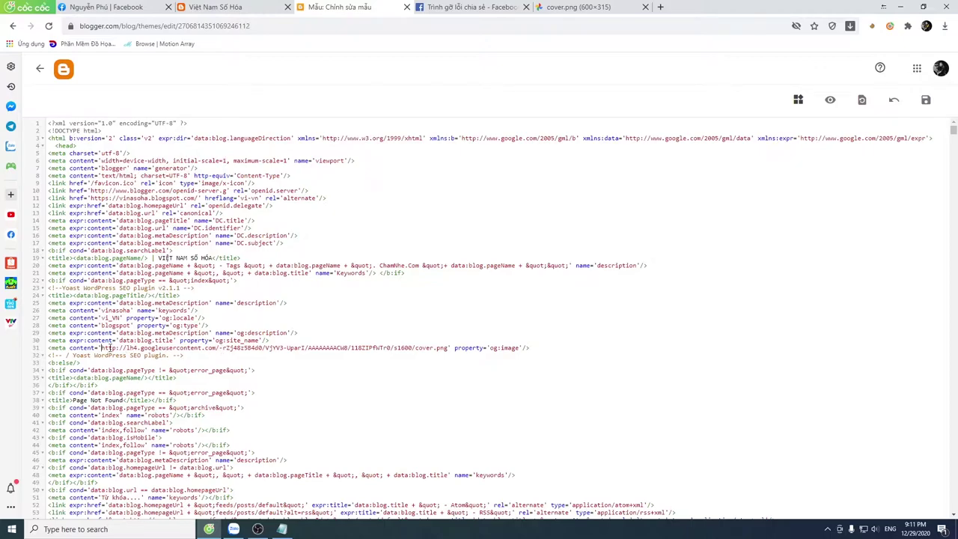
# Examine the cover.png address in the og:image meta tag on line 31 of the theme code
pyautogui.keyDown('shift'); pyautogui.click(449, 347); pyautogui.keyUp('shift')
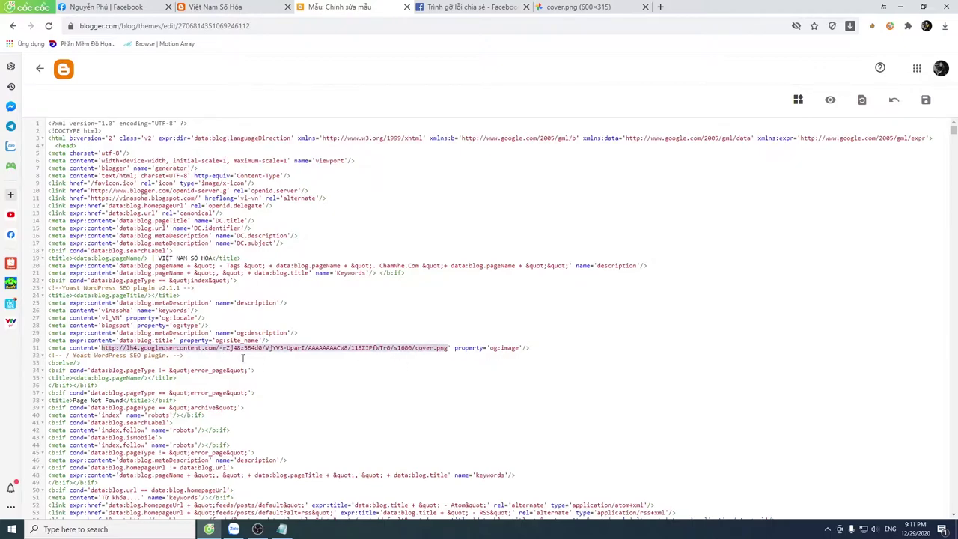
pyautogui.click(270, 348)
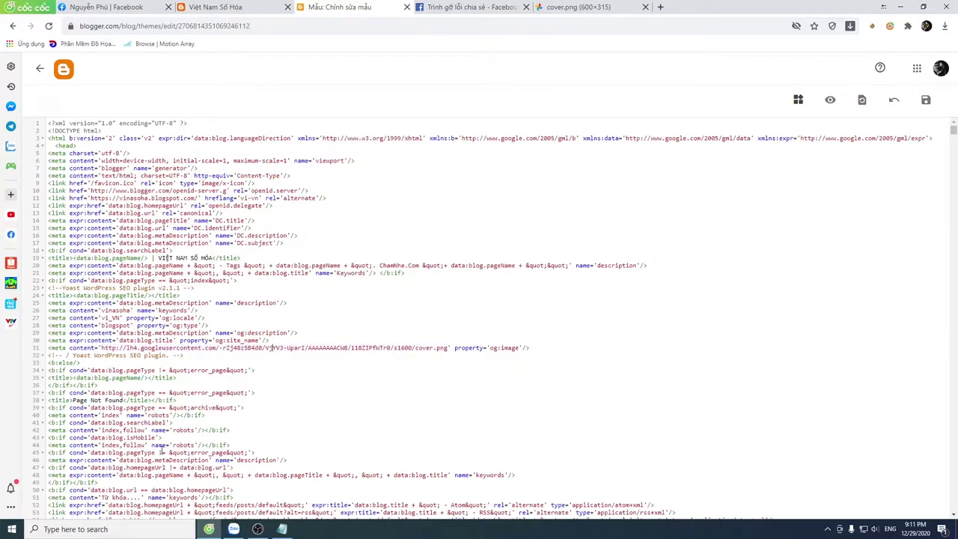
# Switch to Photoshop 2020 and create a new 600 × 315 pixel document
pyautogui.click(11, 529)
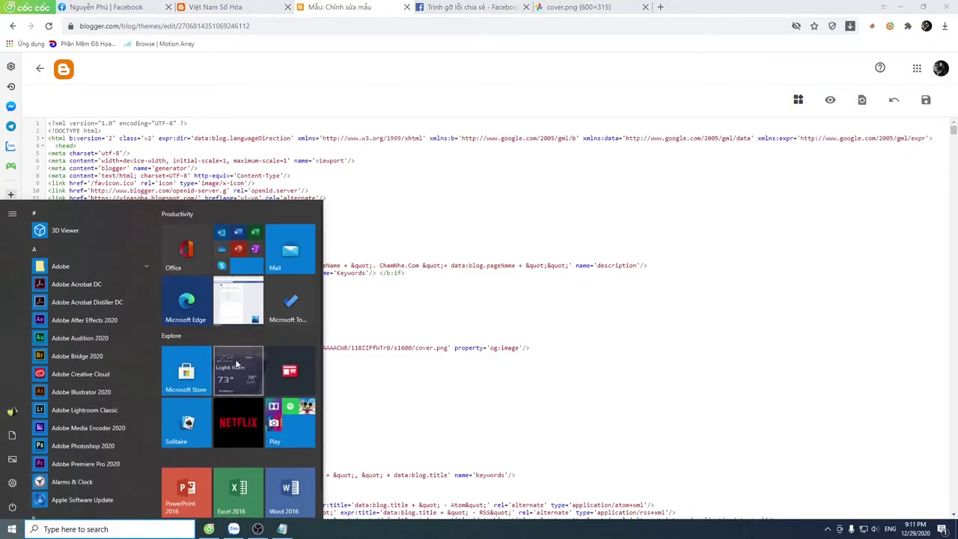
pyautogui.click(83, 445)
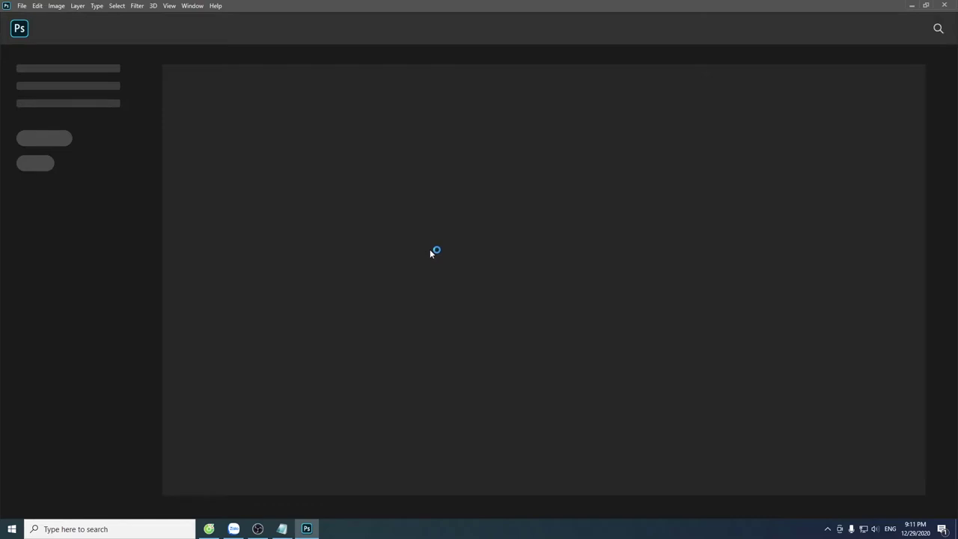
pyautogui.hotkey('ctrl', 'n')
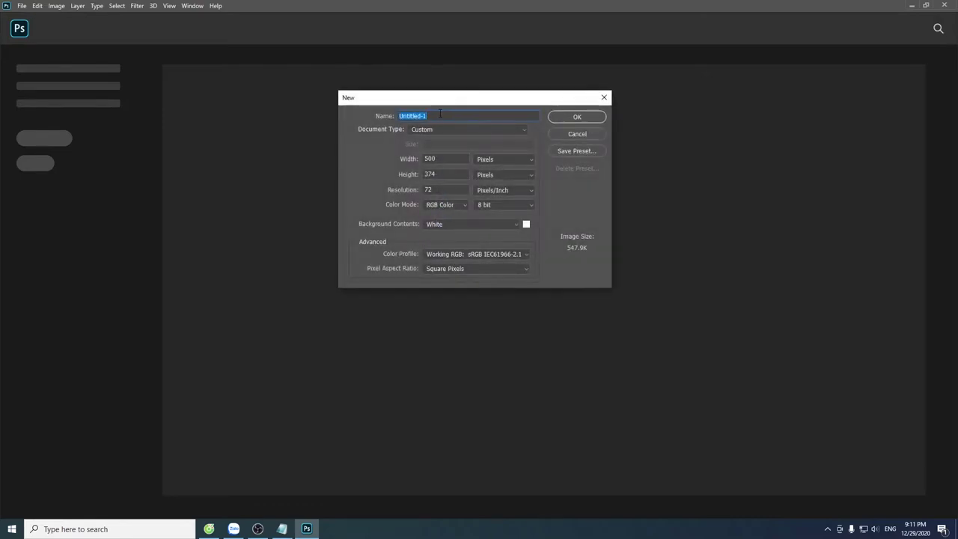
pyautogui.press('Tab')
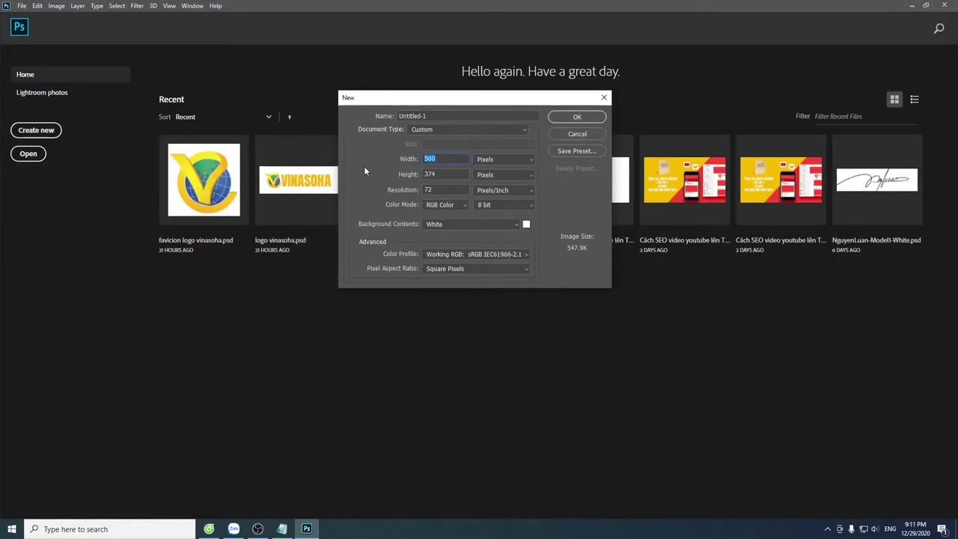
pyautogui.write('6')
pyautogui.write('315')
pyautogui.click(589, 118)
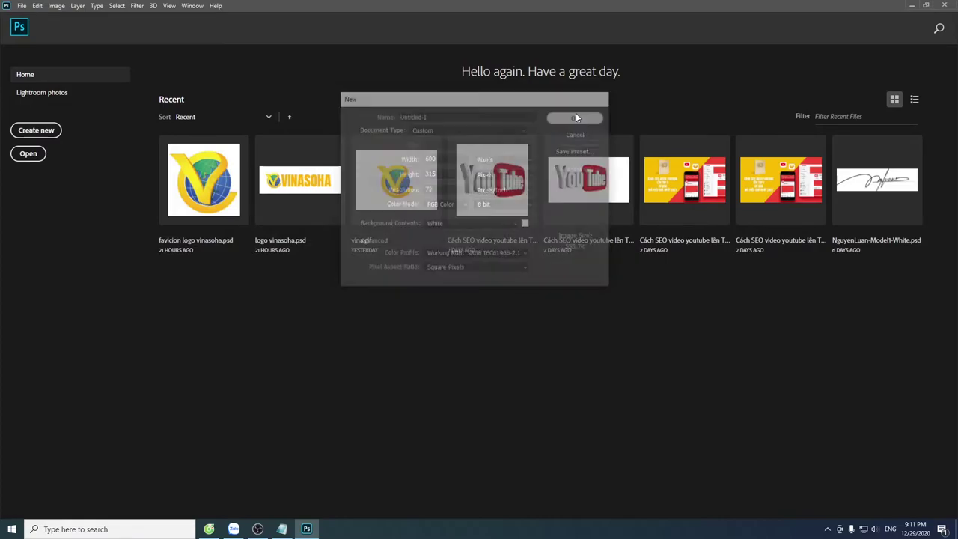
pyautogui.scroll(3, 397, 288)
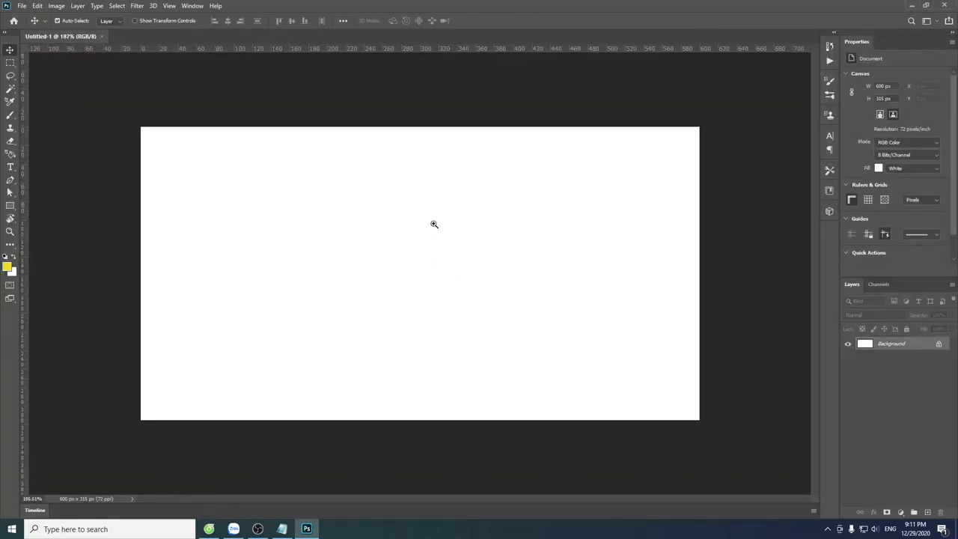
pyautogui.scroll(-3, 419, 264)
pyautogui.scroll(1, 427, 247)
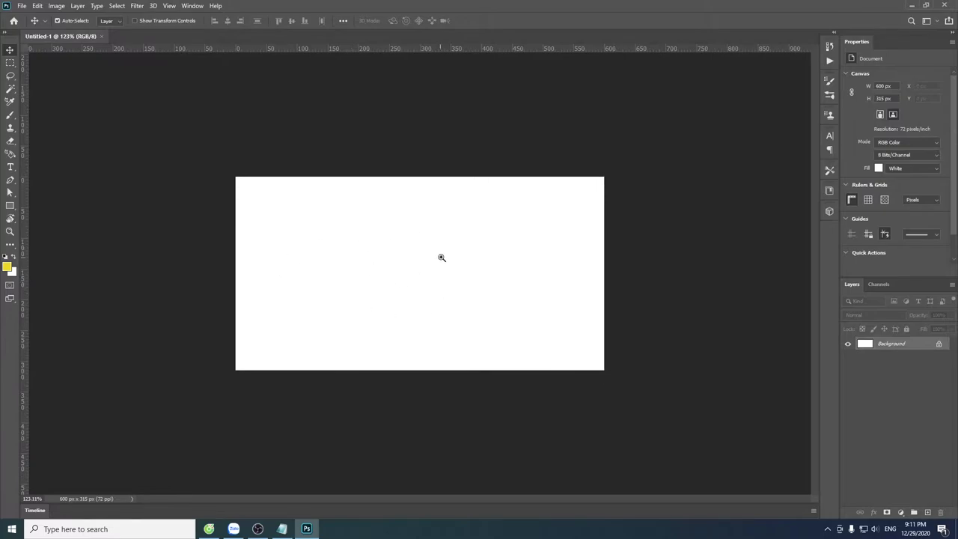
pyautogui.scroll(-1, 430, 262)
pyautogui.scroll(1, 434, 253)
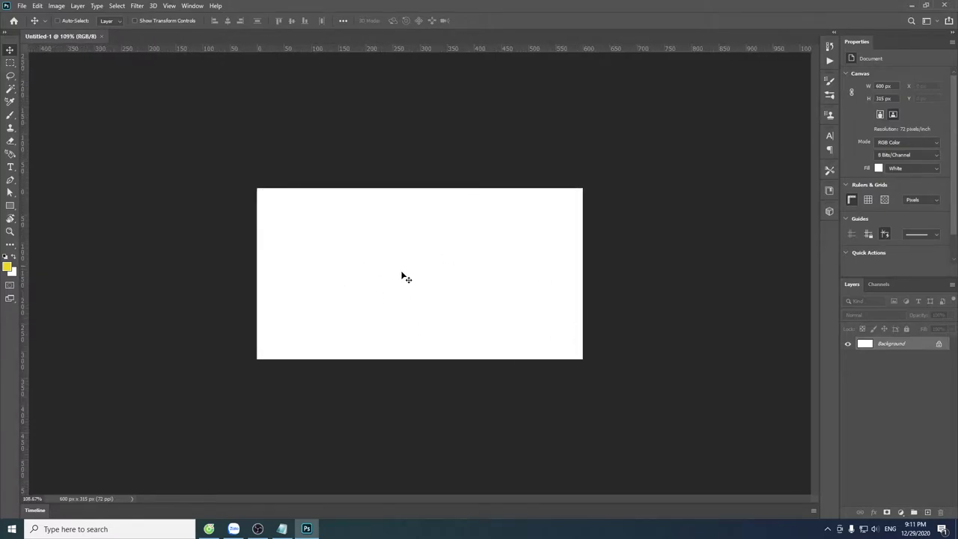
pyautogui.hotkey('alt', 'Tab')
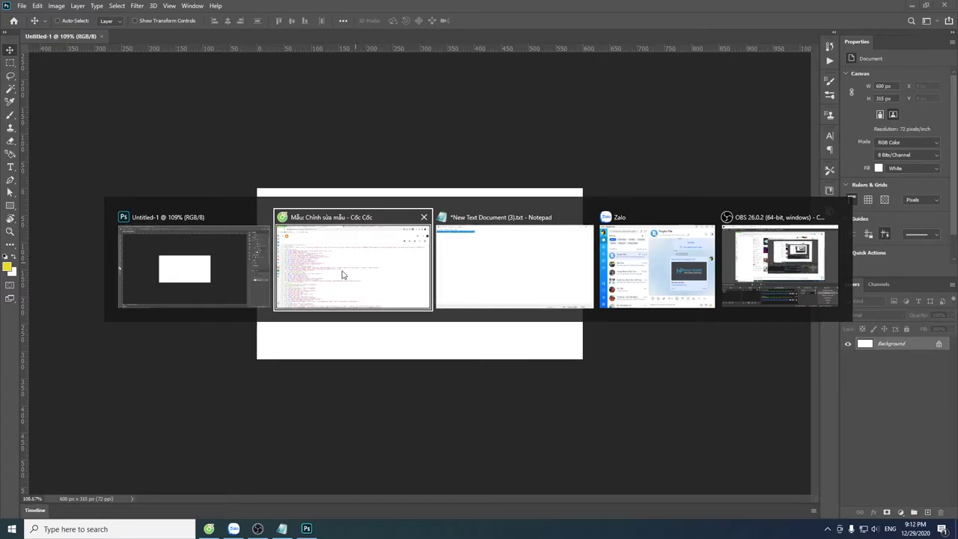
pyautogui.click(192, 267)
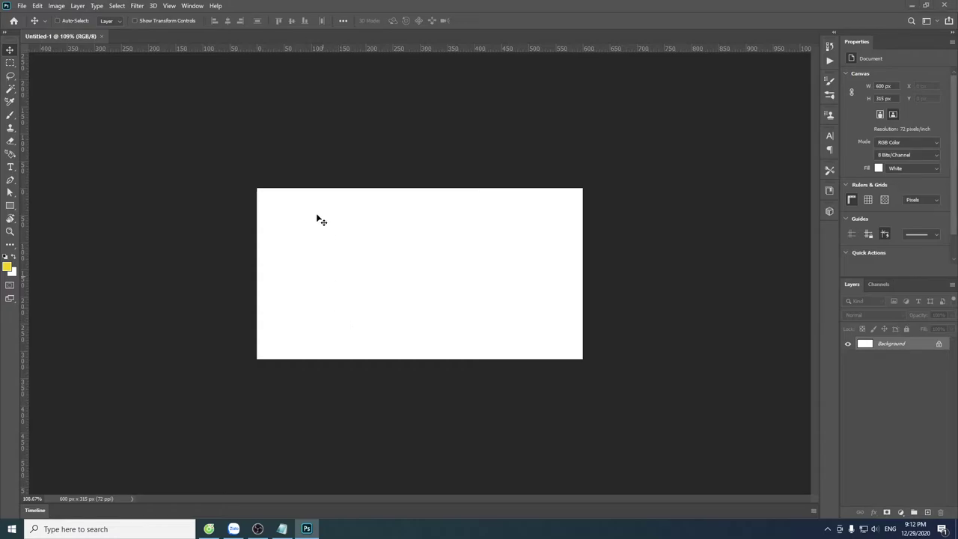
# Switch to File Explorer and open the Blog folder inside the Youtube folder on the D: drive
pyautogui.press('super+e')
pyautogui.click(268, 369)
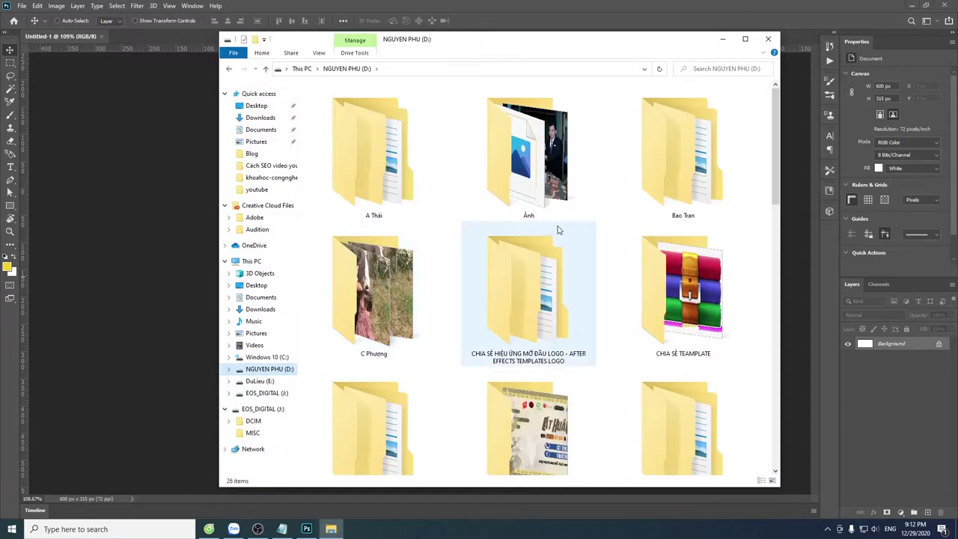
pyautogui.scroll(-10, 557, 231)
pyautogui.click(689, 376)
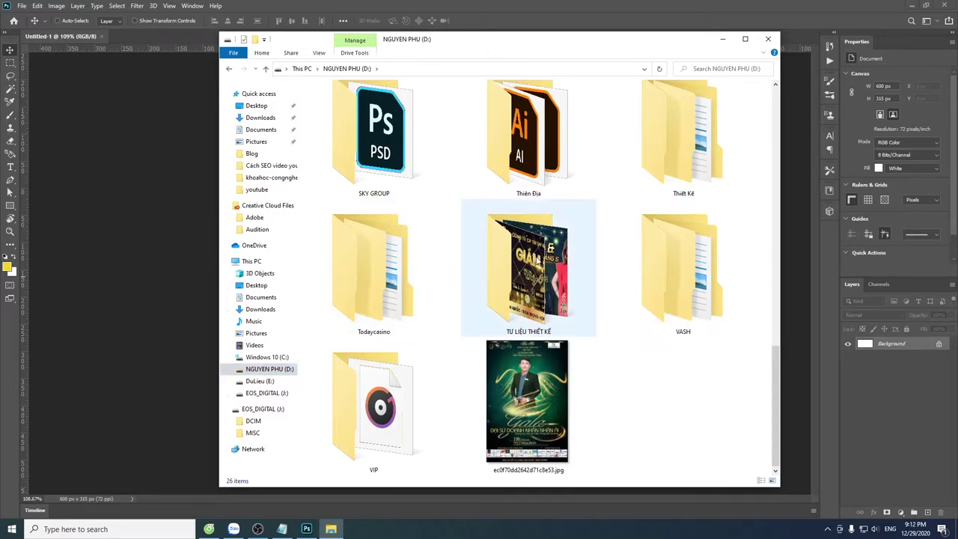
pyautogui.scroll(3, 538, 284)
pyautogui.click(640, 195)
pyautogui.doubleClick(640, 195)
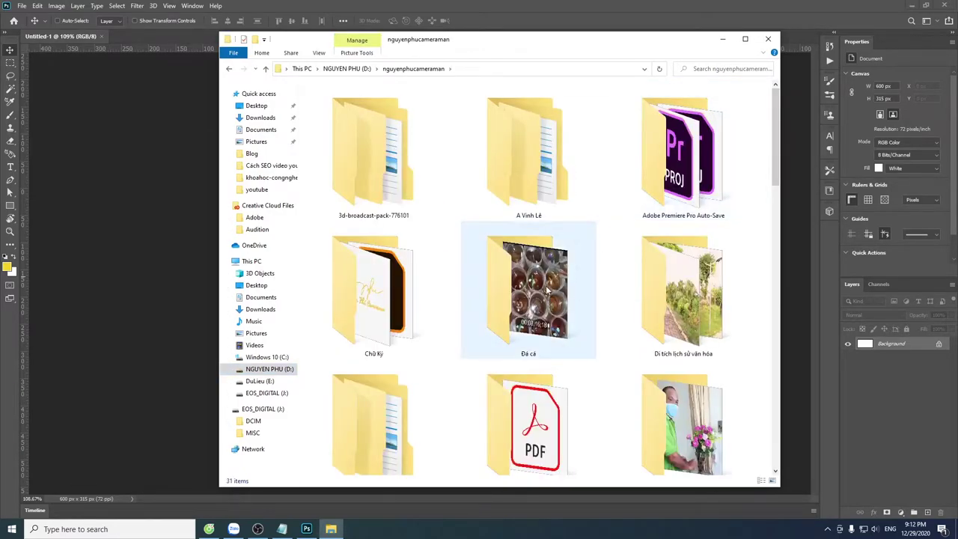
pyautogui.scroll(-4, 546, 291)
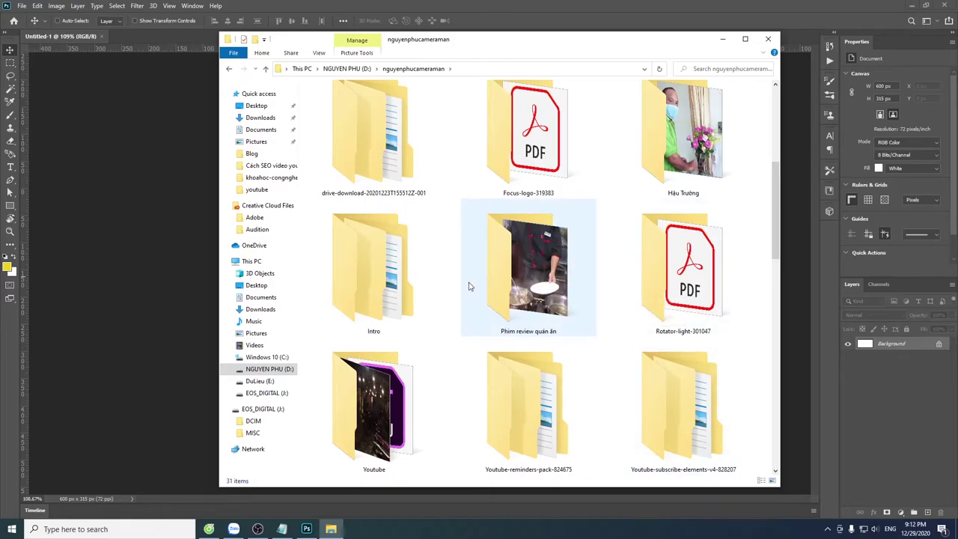
pyautogui.click(412, 430)
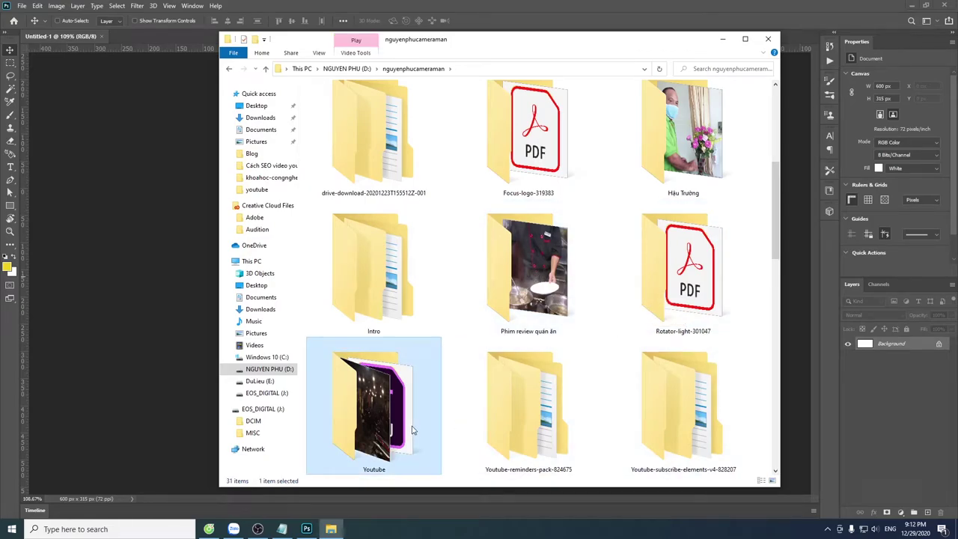
pyautogui.doubleClick(412, 430)
pyautogui.doubleClick(509, 112)
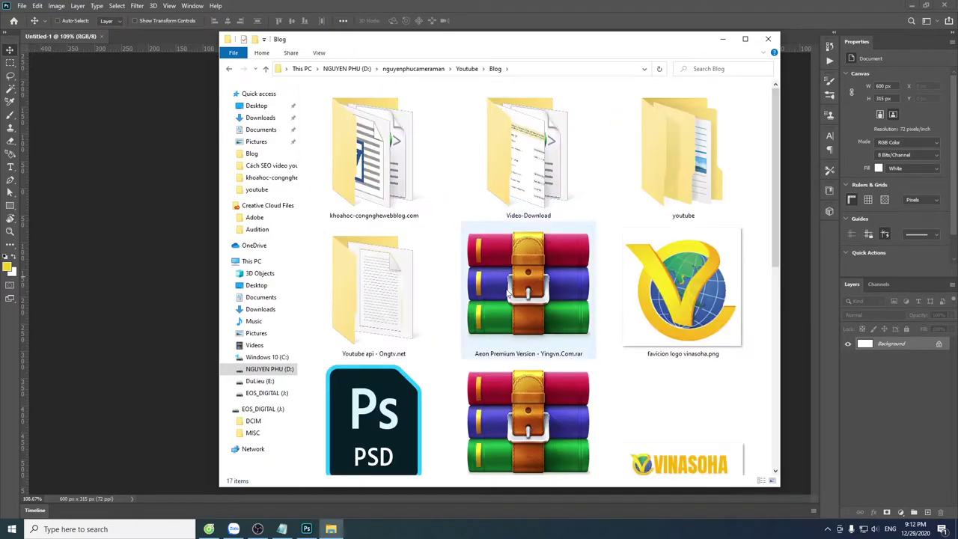
# Place favicion logo vinasoha.png from the Blog folder into the Photoshop document, on the left half of the canvas
pyautogui.scroll(-4, 524, 351)
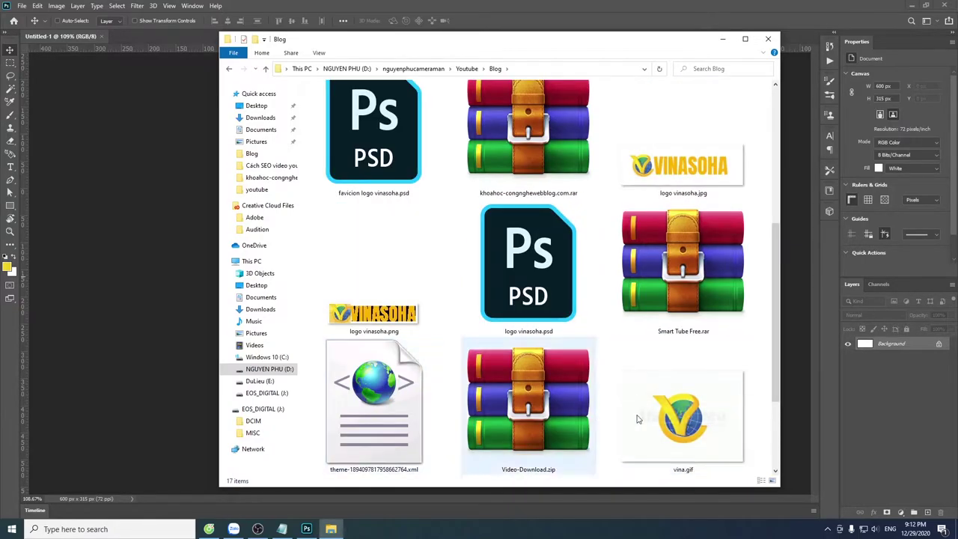
pyautogui.click(723, 427)
pyautogui.click(419, 295)
pyautogui.scroll(1, 673, 180)
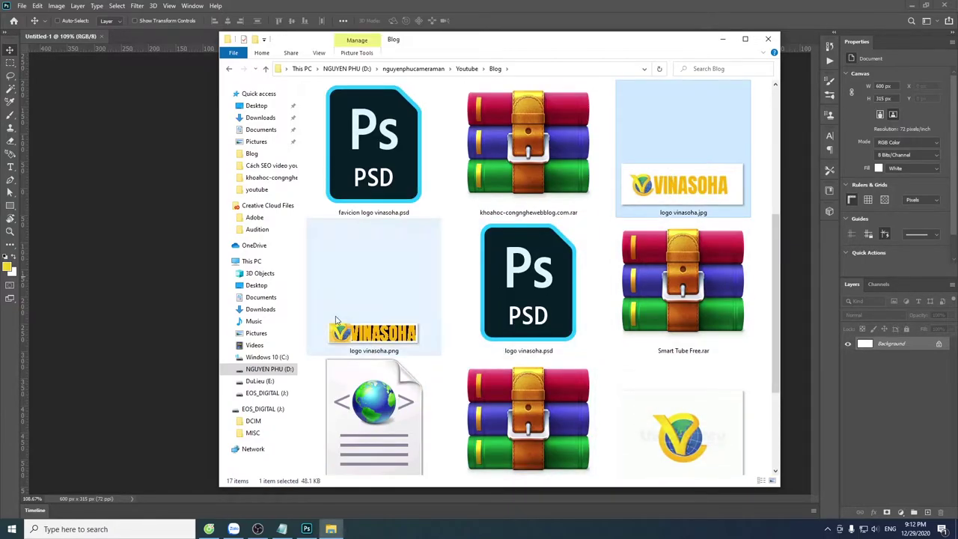
pyautogui.scroll(4, 427, 305)
pyautogui.click(652, 335)
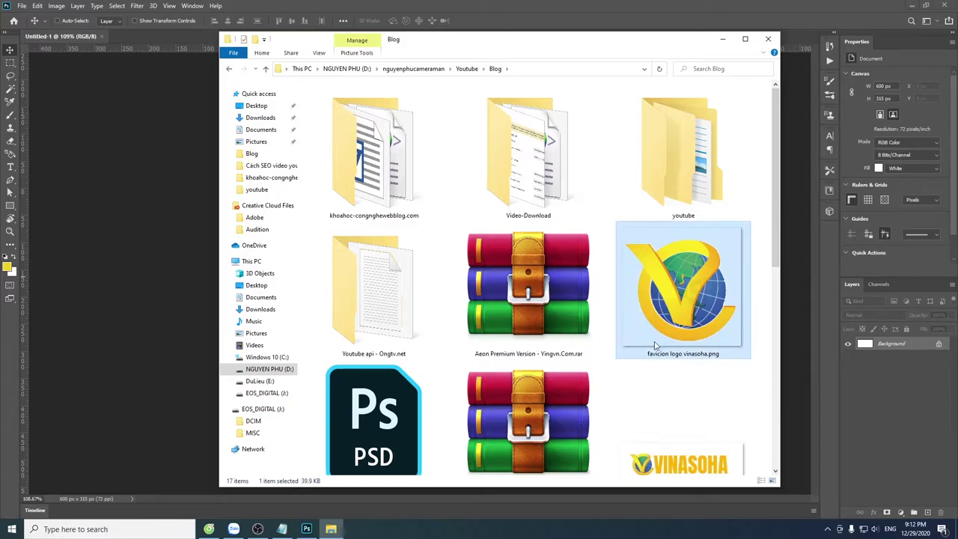
pyautogui.moveTo(694, 306); pyautogui.dragTo(357, 289)
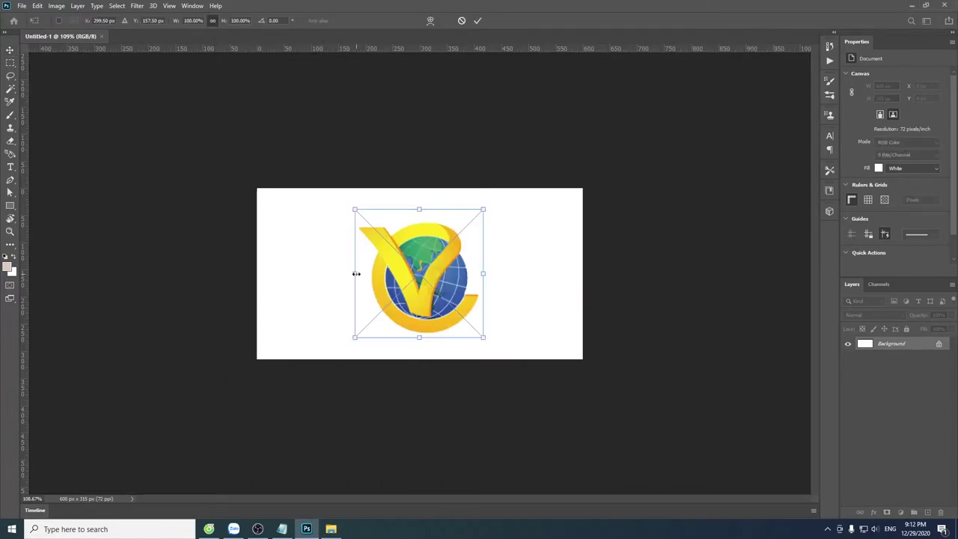
pyautogui.moveTo(434, 286); pyautogui.dragTo(333, 288)
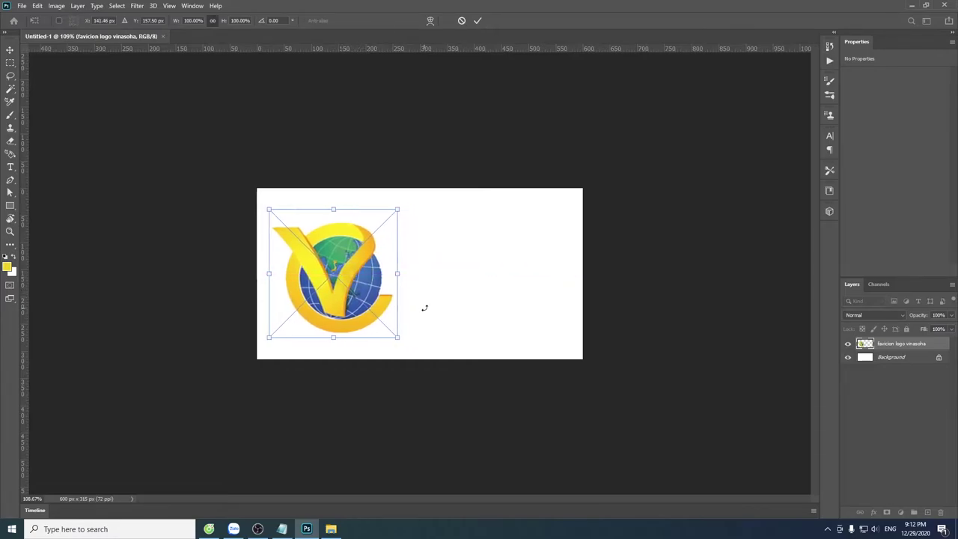
pyautogui.press('Return')
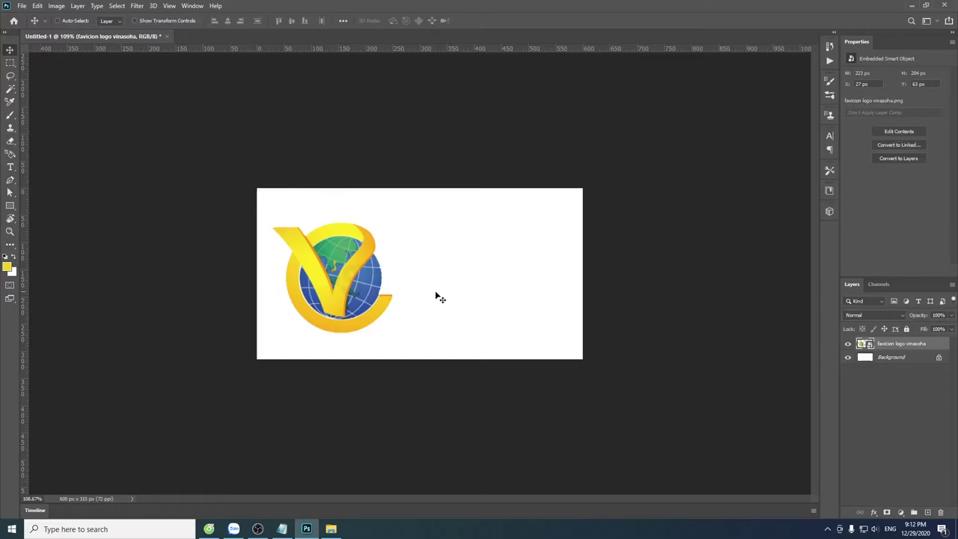
pyautogui.hotkey('alt', 'Tab')
pyautogui.hotkey('alt', 'Tab')
pyautogui.hotkey('alt', 'Tab')
pyautogui.hotkey('alt', 'Tab')
# Add a new layer directly above the Background and fill it with the yellow foreground colour
pyautogui.click(887, 358)
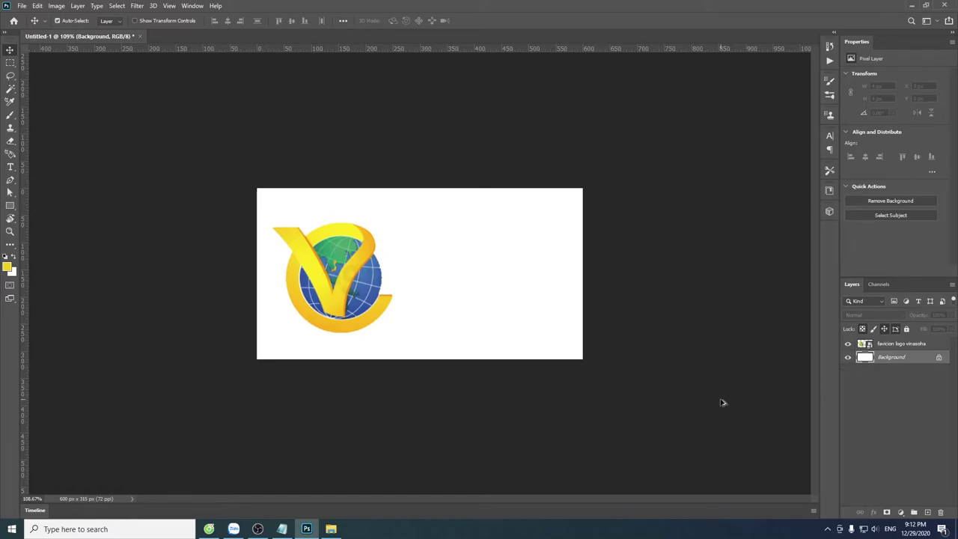
pyautogui.hotkey('ctrl', 'shift', 'alt', 'n')
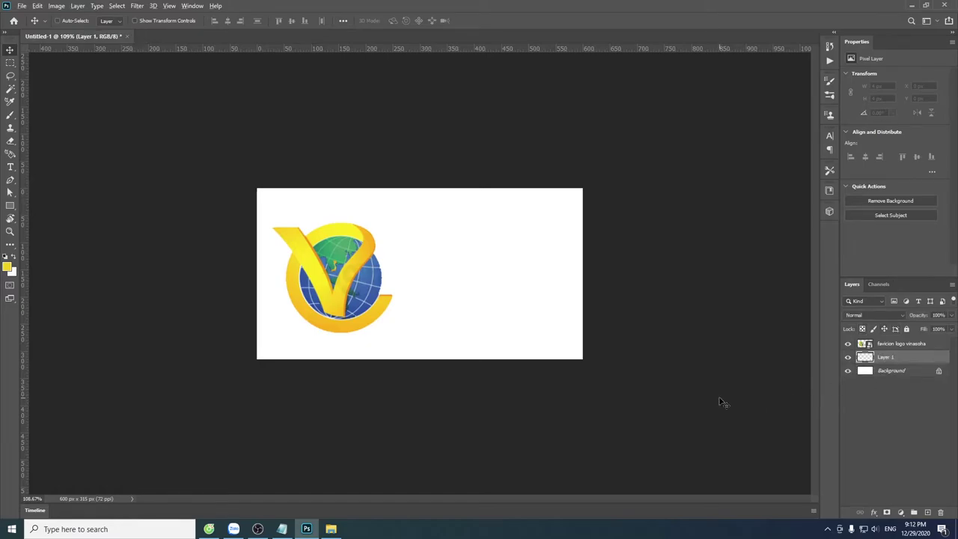
pyautogui.hotkey('alt', 'BackSpace')
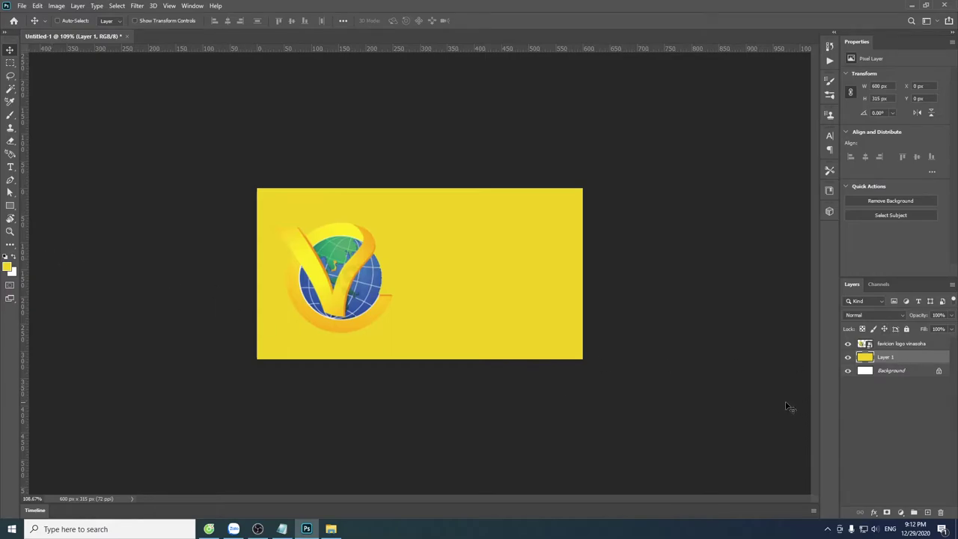
# Change the foreground colour to dark teal and refill the layer below the logo with it
pyautogui.doubleClick(915, 364)
pyautogui.press('Escape')
pyautogui.click(9, 267)
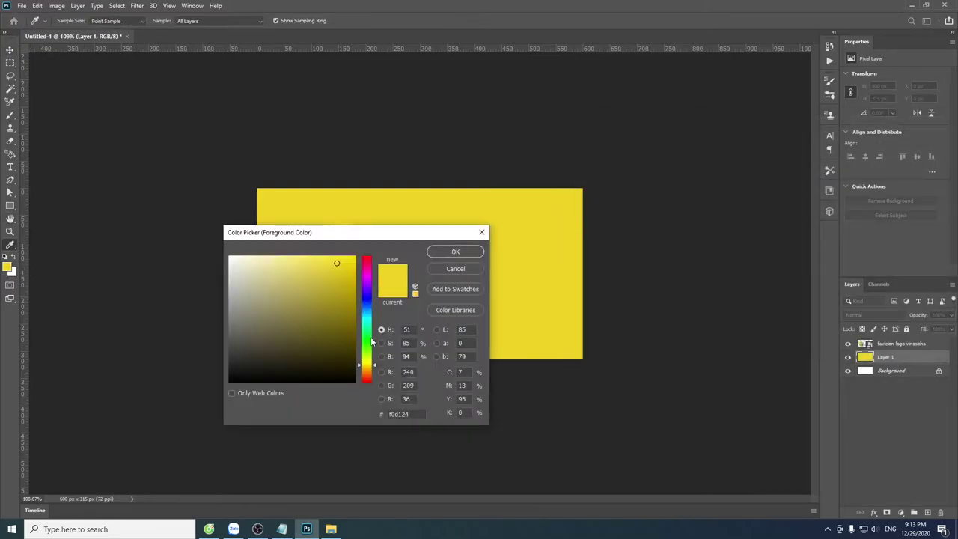
pyautogui.click(400, 414)
pyautogui.write('00616d')
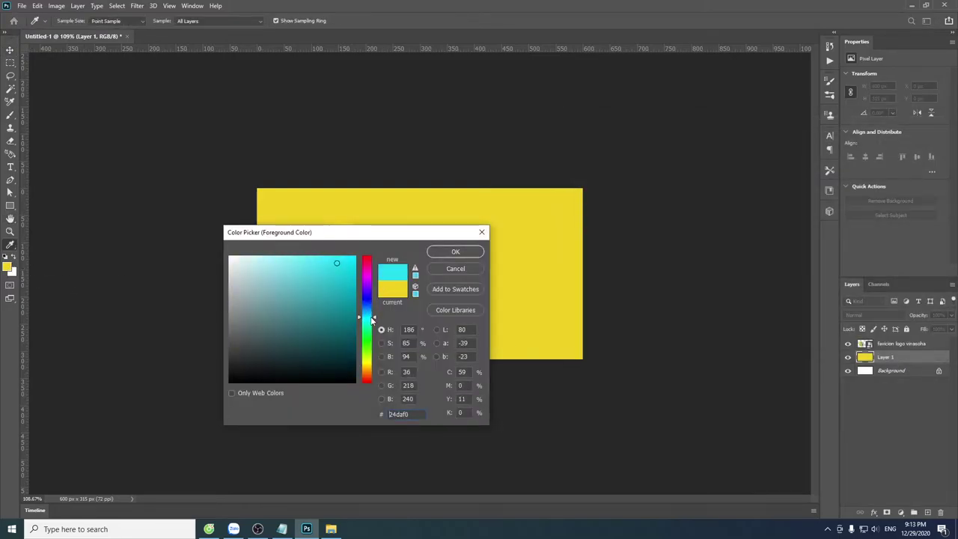
pyautogui.click(456, 252)
pyautogui.press('v')
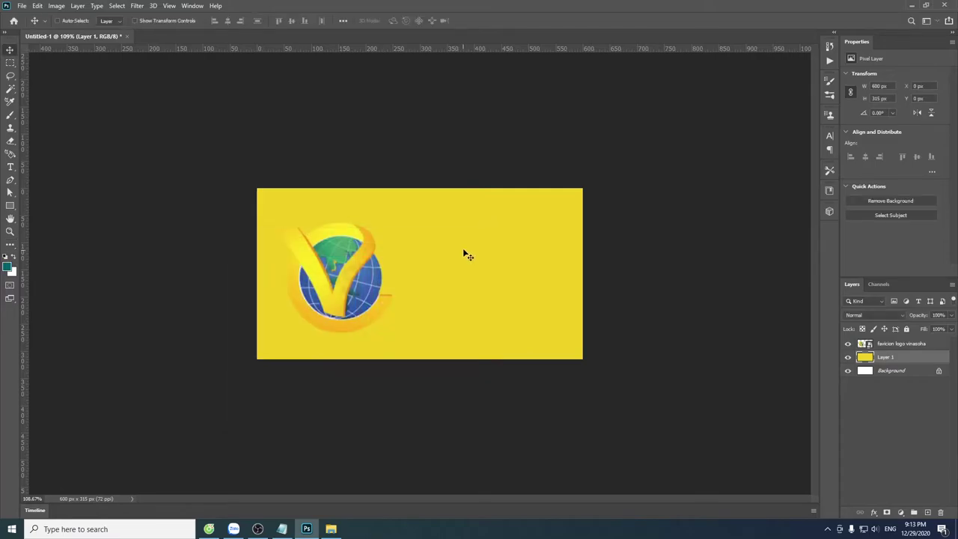
pyautogui.hotkey('alt', 'BackSpace')
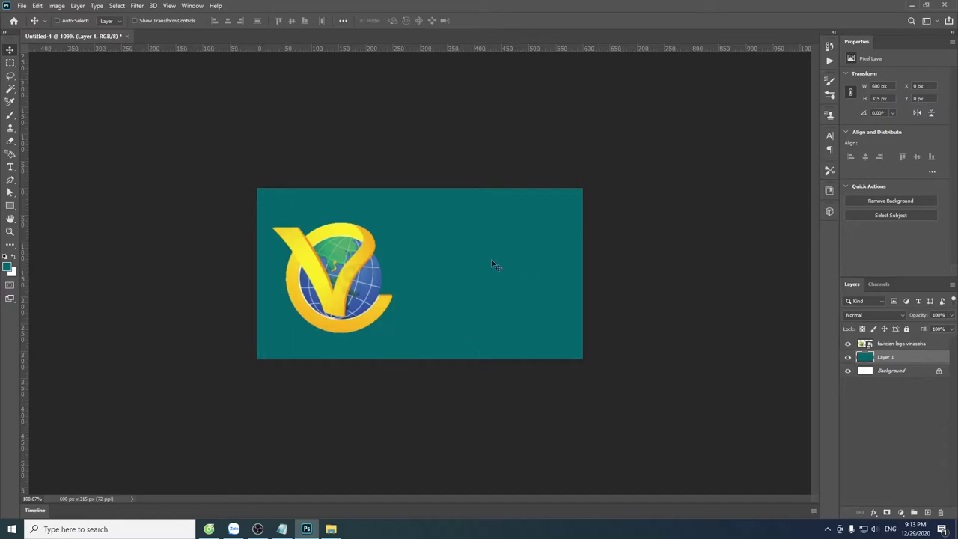
# Move the logo layer to the upper middle of the canvas, at about X 180 px, Y 25 px
pyautogui.moveTo(322, 274); pyautogui.dragTo(417, 269)
pyautogui.hotkey('ctrl', 'z')
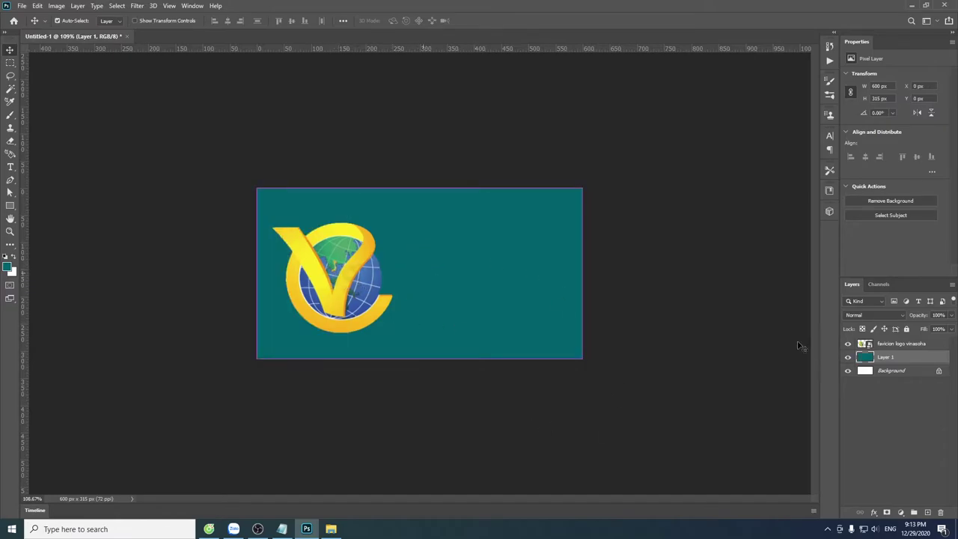
pyautogui.click(897, 343)
pyautogui.moveTo(332, 284); pyautogui.dragTo(439, 266)
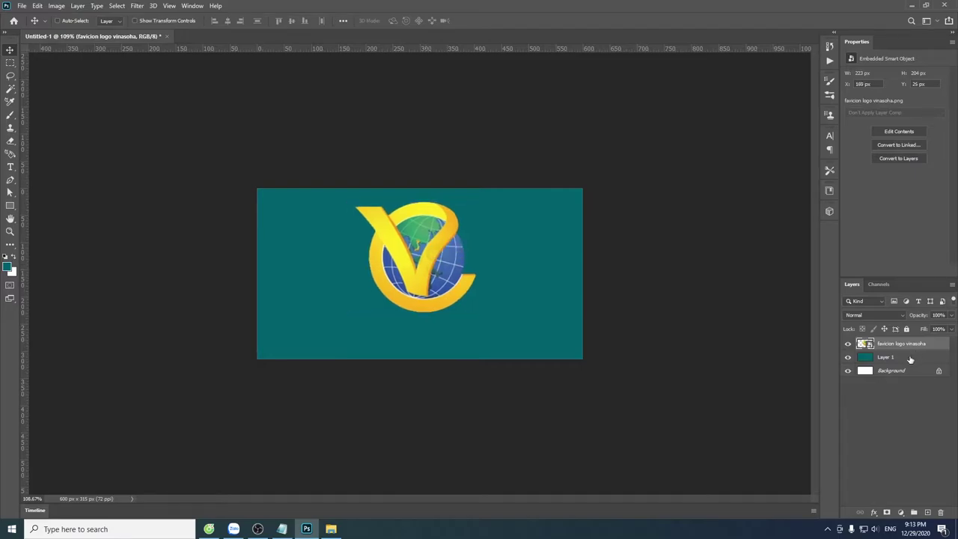
pyautogui.hotkey('alt', 'Tab')
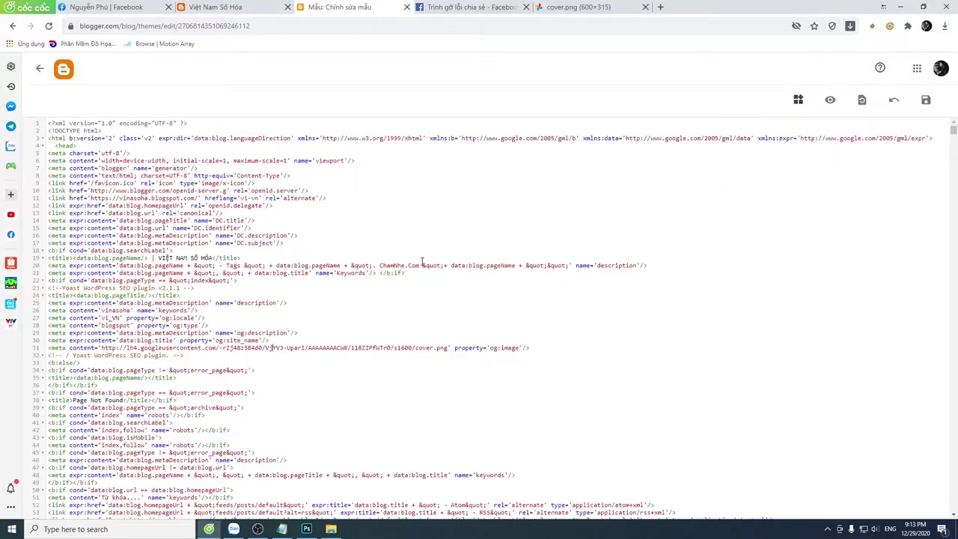
pyautogui.click(449, 268)
pyautogui.hotkey('alt', 'Tab')
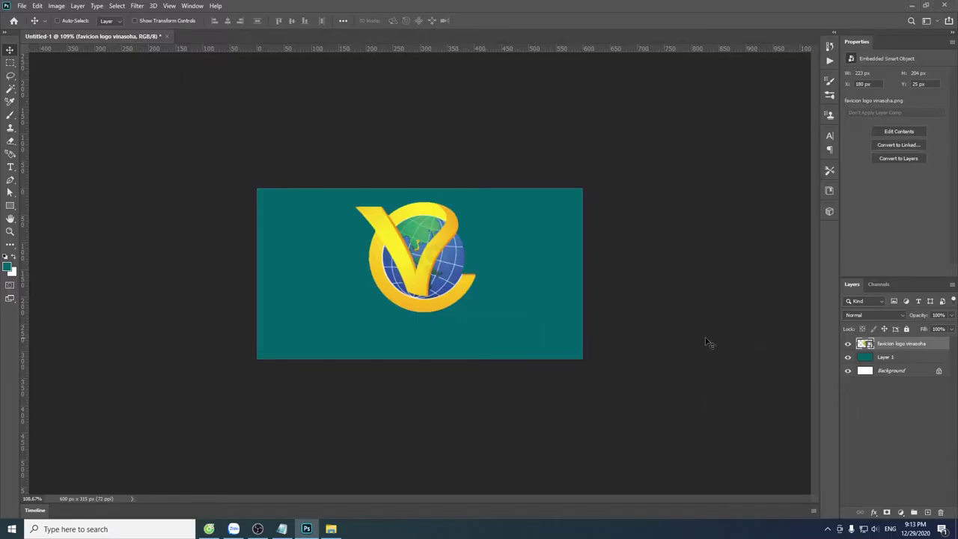
# Shift the logo to about X 175 px and add the orange Anton text "VIỆT NAM SỐ HÓA" in the area below it
pyautogui.moveTo(440, 293); pyautogui.dragTo(437, 294)
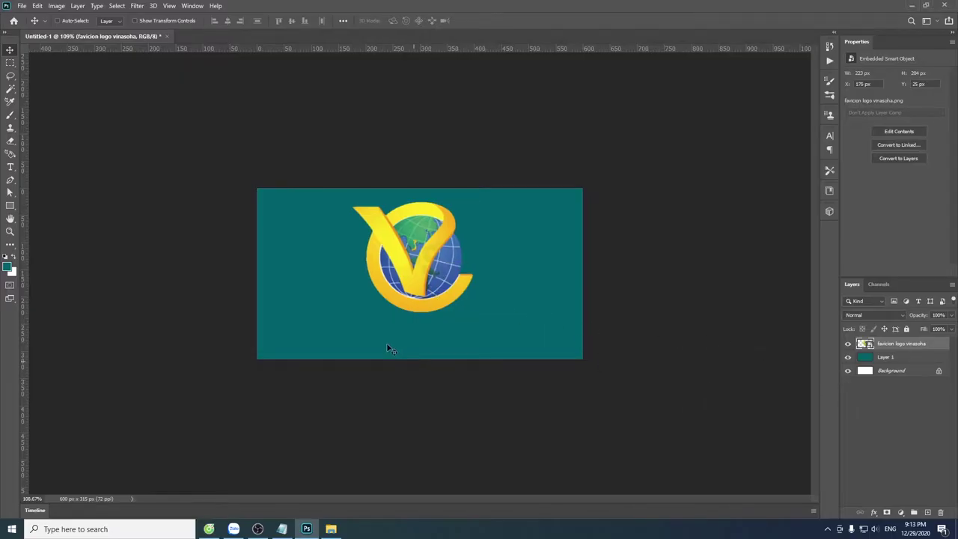
pyautogui.press('t')
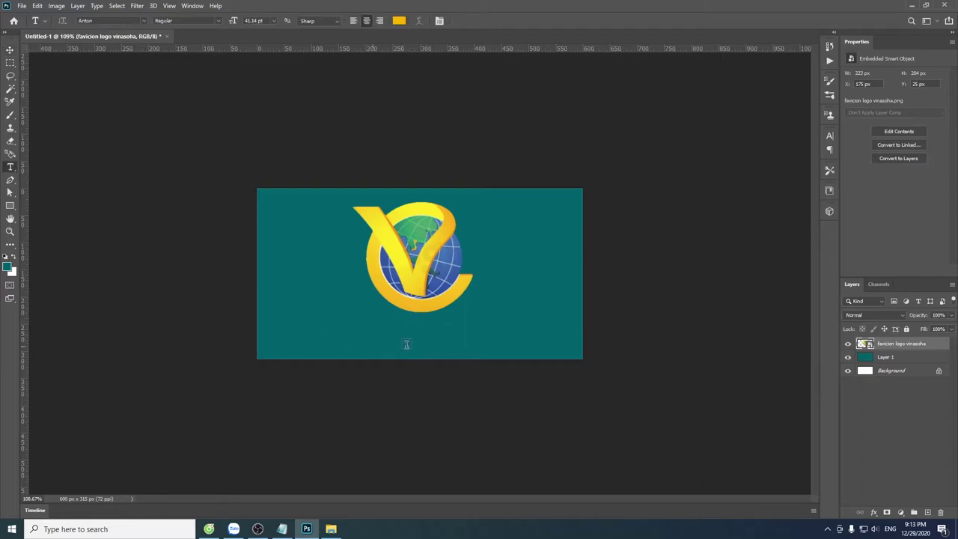
pyautogui.click(330, 339)
pyautogui.write('VIỆT')
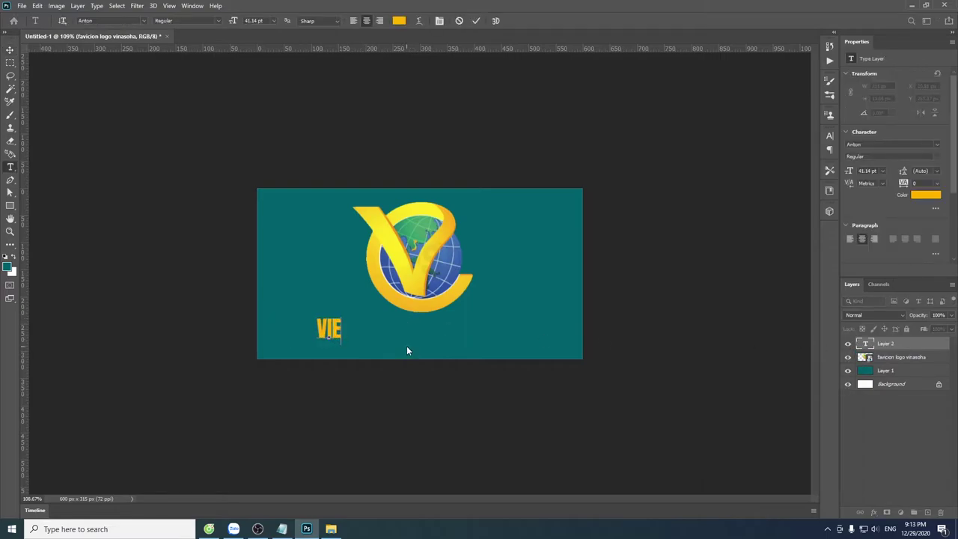
pyautogui.write(' NAM')
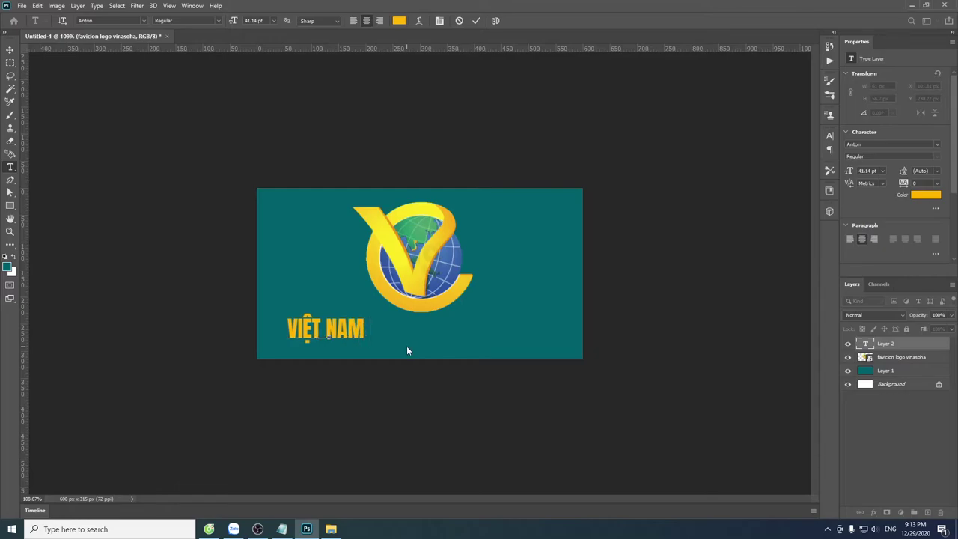
pyautogui.write(' SỐ ')
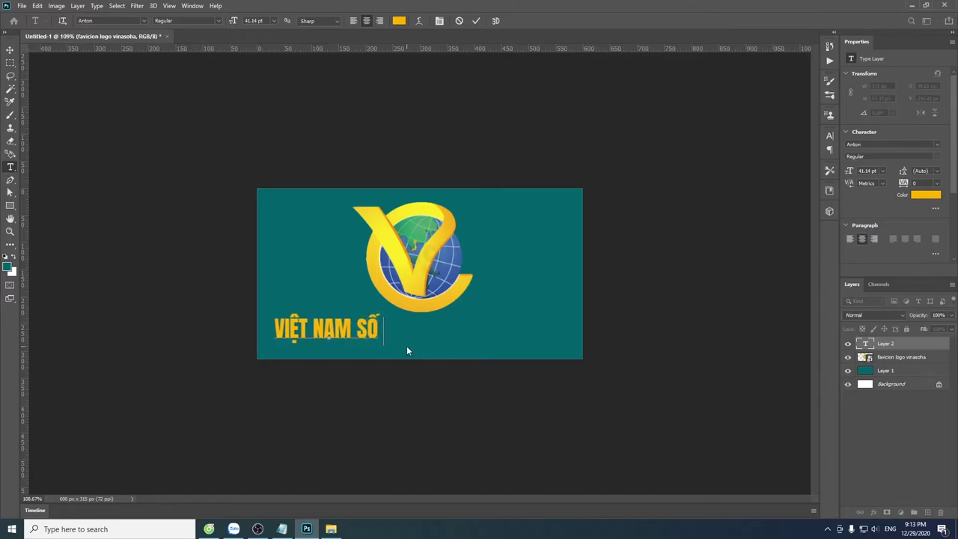
pyautogui.write('HOAs')
pyautogui.hotkey('ctrl', 'Return')
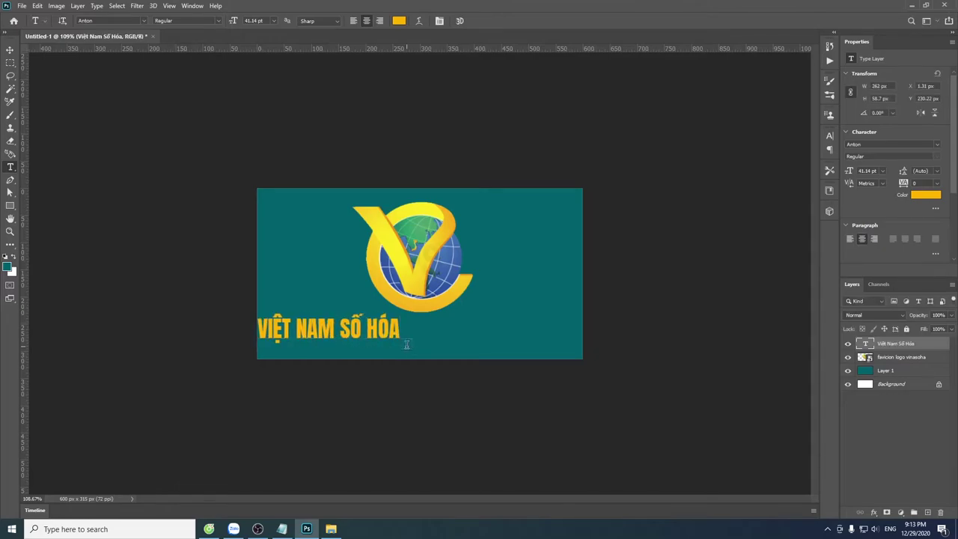
# Scale the text layer up to about 413 px wide and centre it beneath the logo, at about X 83 px, Y 213 px
pyautogui.press('v')
pyautogui.moveTo(301, 334); pyautogui.dragTo(445, 341)
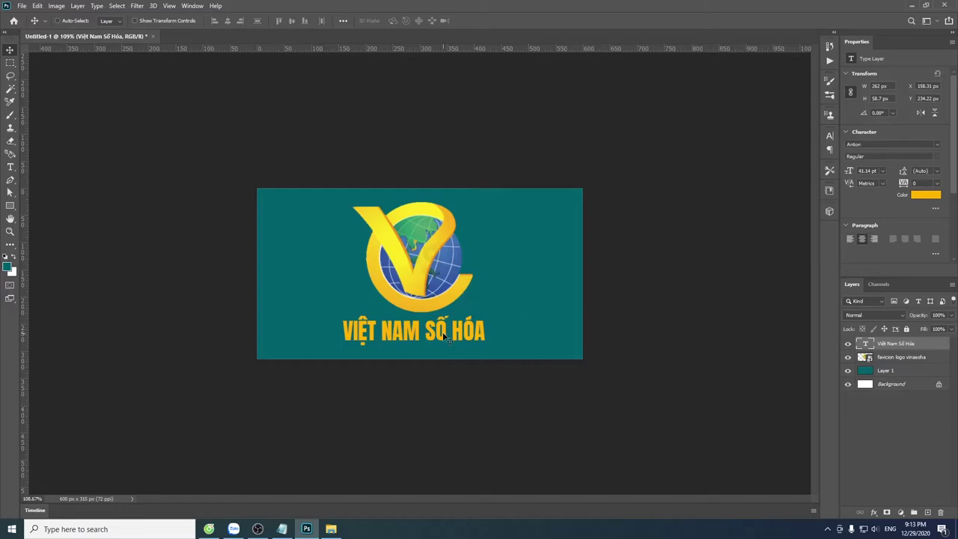
pyautogui.press('ctrl')
pyautogui.hotkey('ctrl', 't')
pyautogui.moveTo(485, 316); pyautogui.dragTo(566, 289)
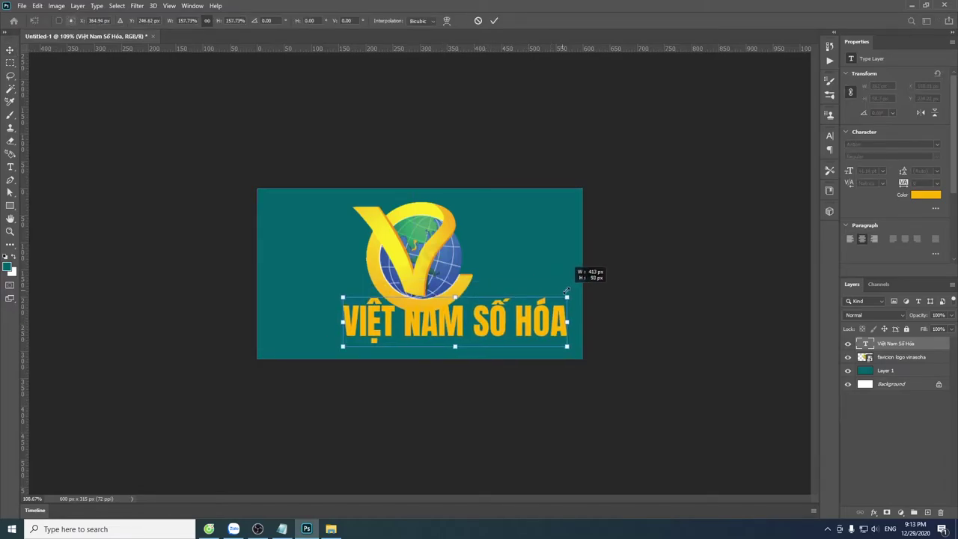
pyautogui.moveTo(503, 327); pyautogui.dragTo(463, 335)
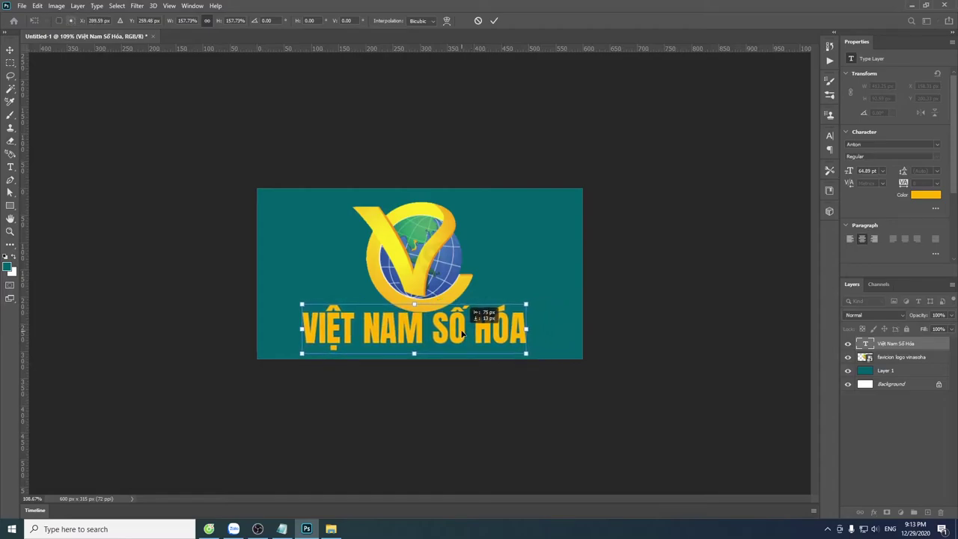
pyautogui.press('Return')
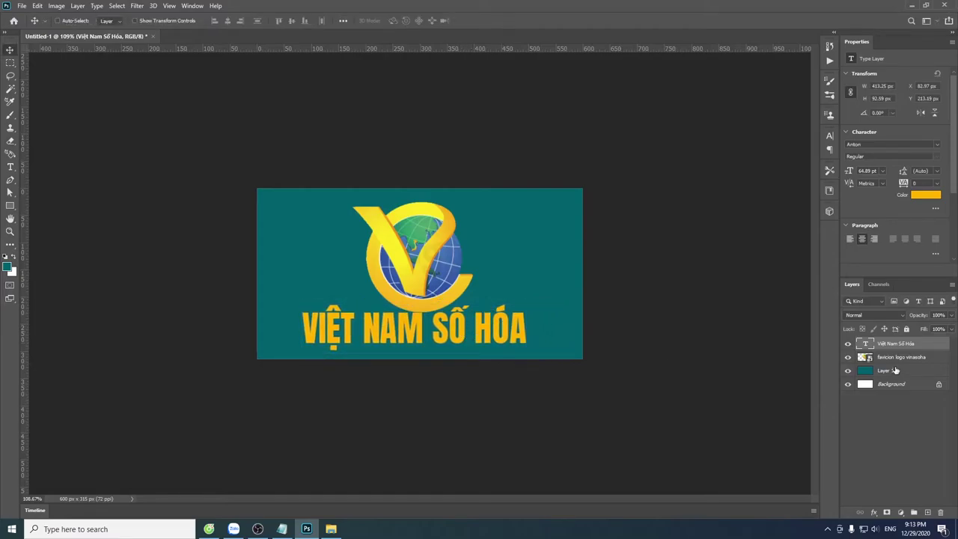
# Shrink the logo to about 194 × 178 px and position it above the text, at about X 182 px, Y 30 px
pyautogui.click(897, 361)
pyautogui.moveTo(434, 264); pyautogui.dragTo(435, 257)
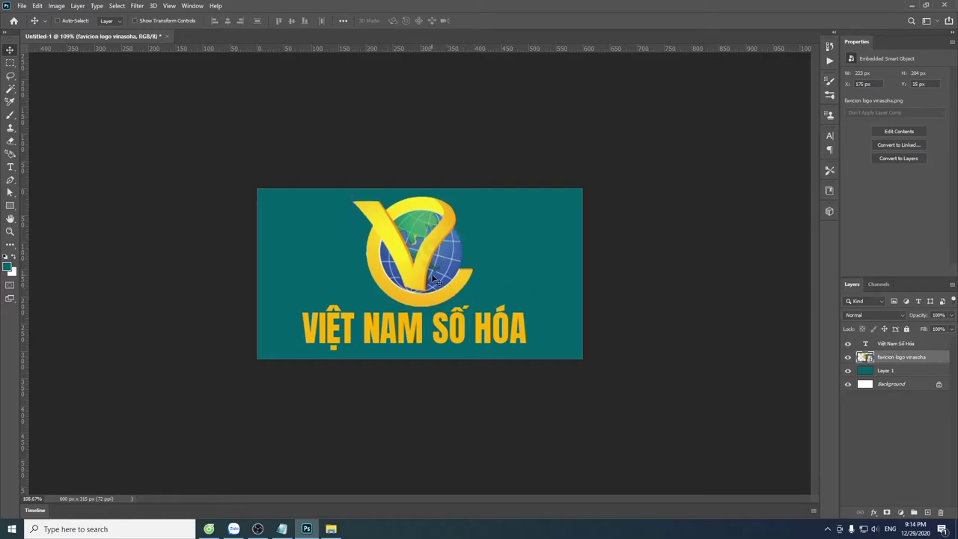
pyautogui.hotkey('ctrl', 't')
pyautogui.moveTo(478, 311); pyautogui.dragTo(462, 296)
pyautogui.moveTo(420, 252); pyautogui.dragTo(425, 264)
pyautogui.press('Return')
pyautogui.scroll(-2, 466, 325)
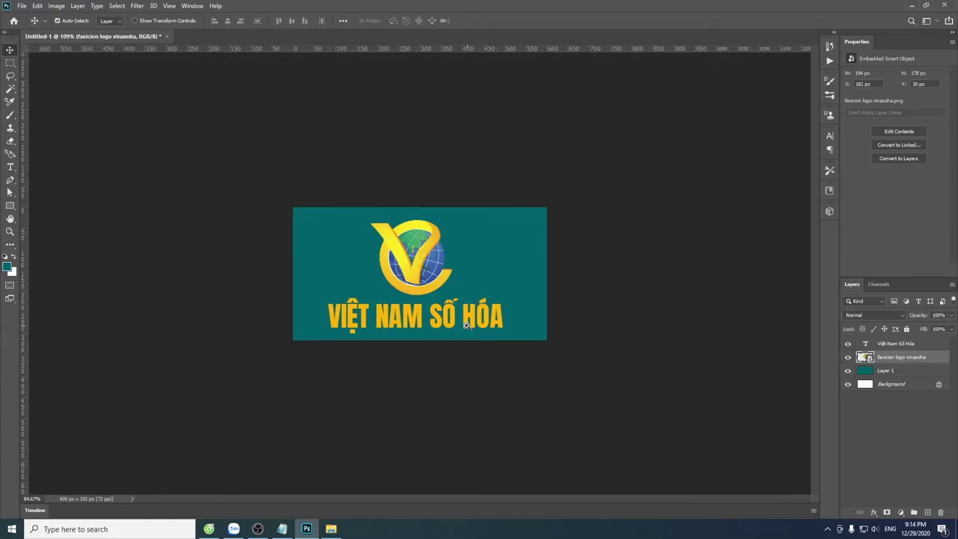
pyautogui.scroll(1, 487, 314)
# Save the design in the Blog folder as the JPEG file Thumnail web vinasoha.jpg, with the image quality lowered slightly from maximum
pyautogui.hotkey('ctrl', 's')
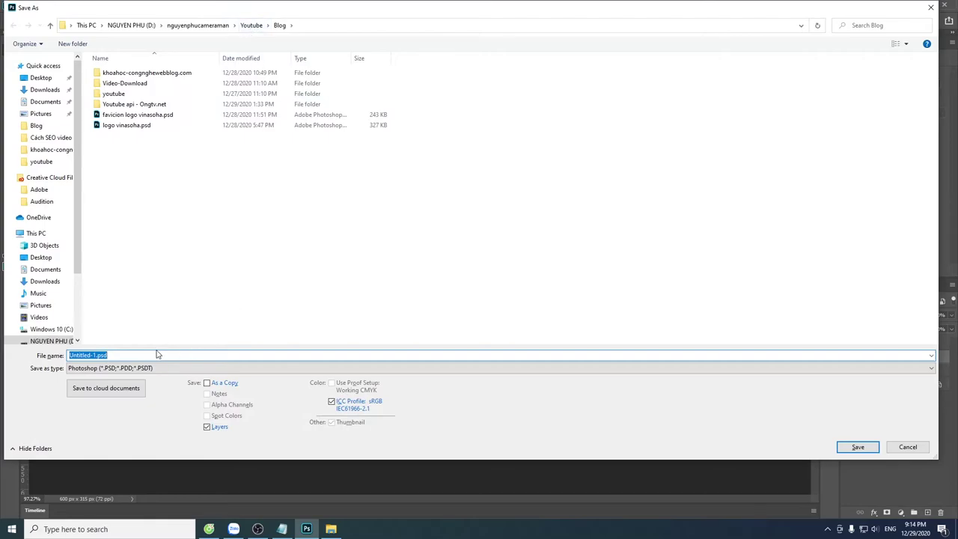
pyautogui.write('Thum')
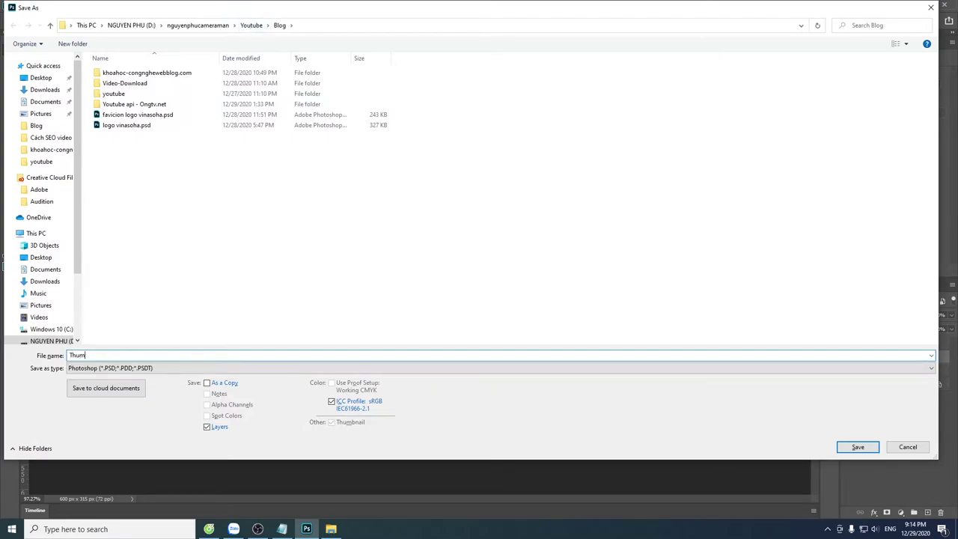
pyautogui.write('nail')
pyautogui.write('ha')
pyautogui.click(198, 368)
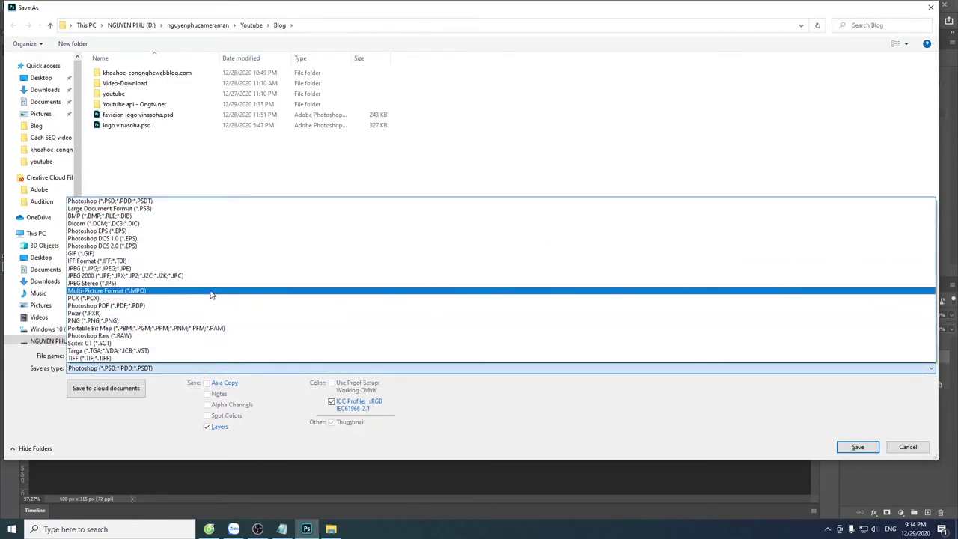
pyautogui.click(200, 268)
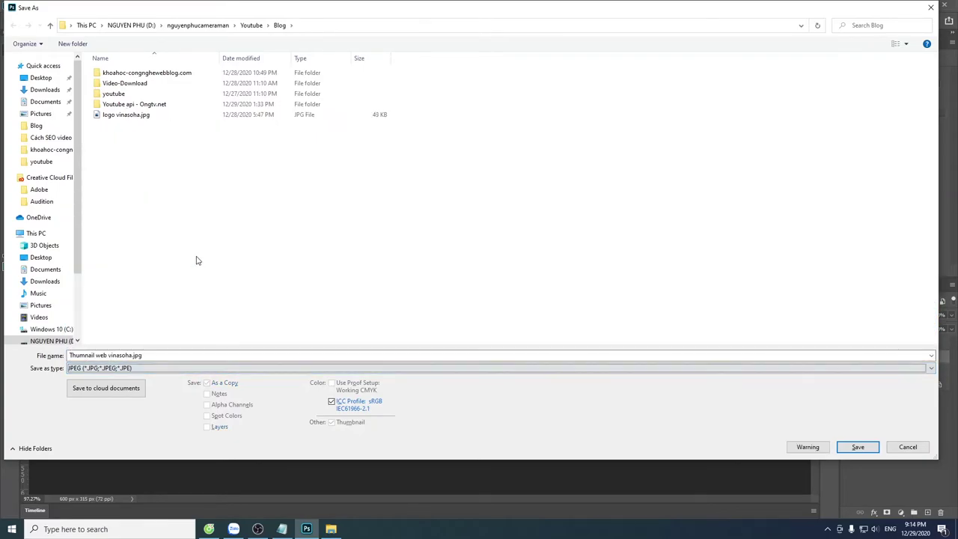
pyautogui.click(857, 447)
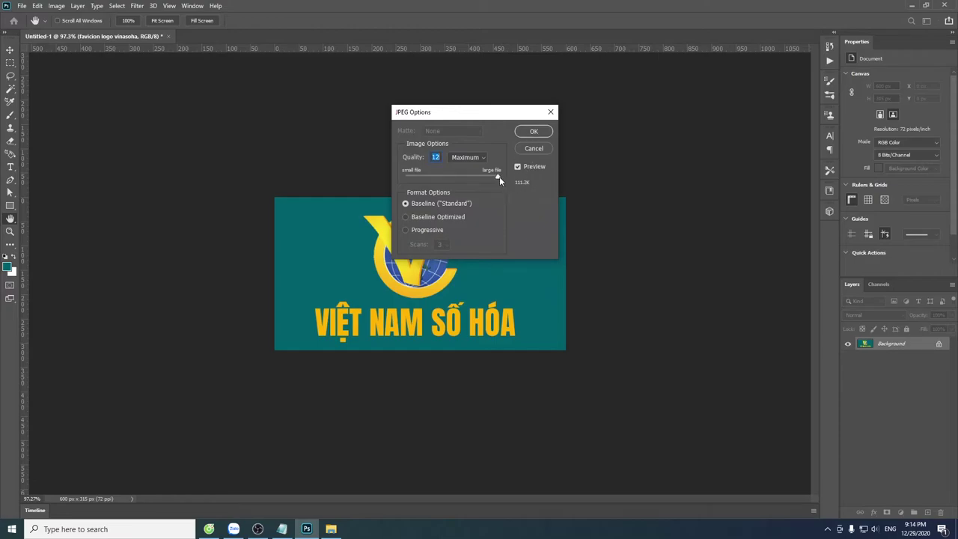
pyautogui.moveTo(498, 180); pyautogui.dragTo(490, 180)
pyautogui.click(535, 134)
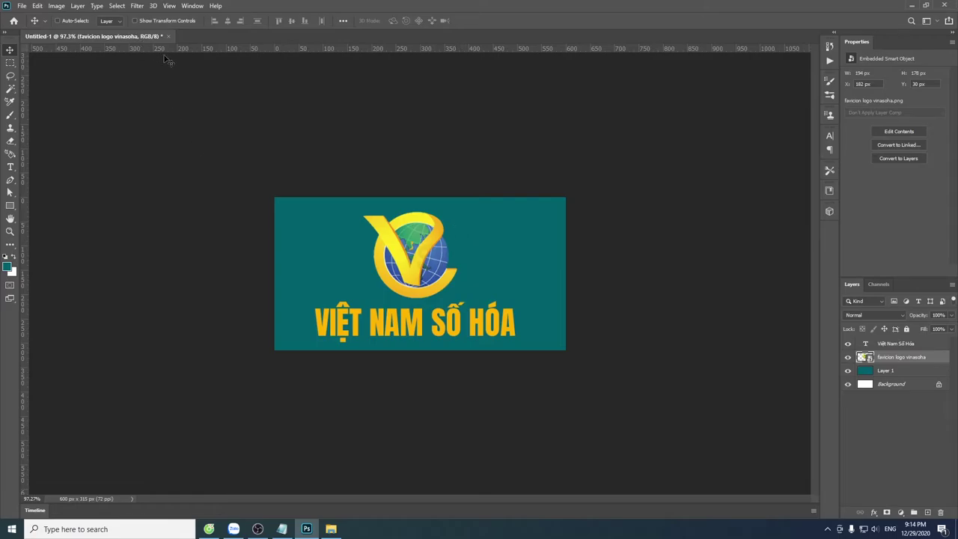
# Switch to File Explorer and locate the exported Thumnail web vinasoha.jpg in the Blog folder
pyautogui.click(331, 528)
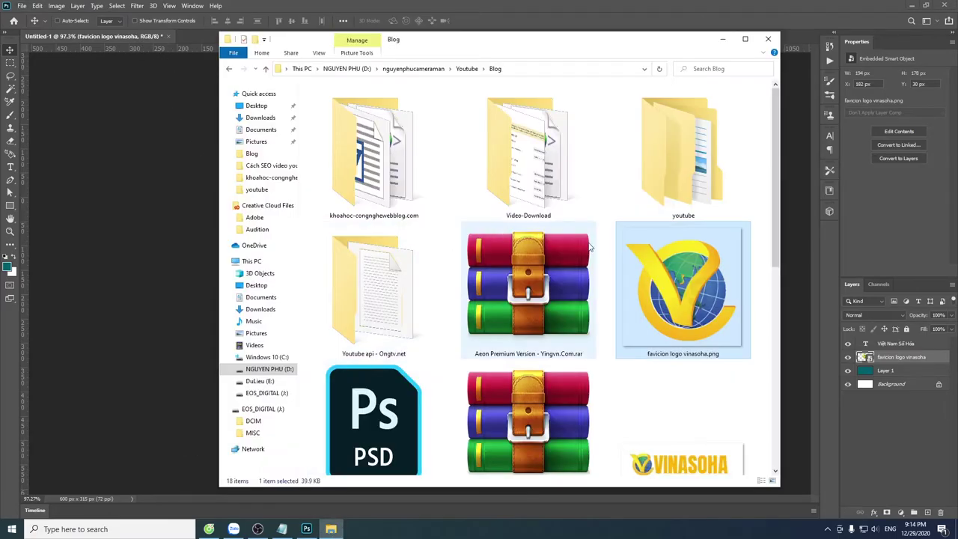
pyautogui.scroll(-3, 566, 238)
pyautogui.click(566, 389)
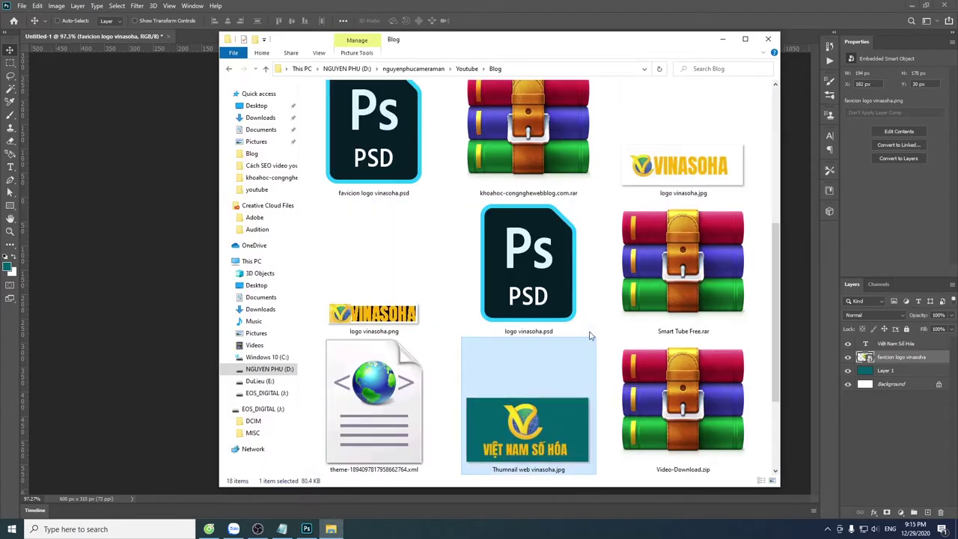
# Switch to the Cốc Cốc browser, copy the Blogger theme editor's address and open it in a new tab
pyautogui.hotkey('alt', 'Tab')
pyautogui.hotkey('alt', 'Tab')
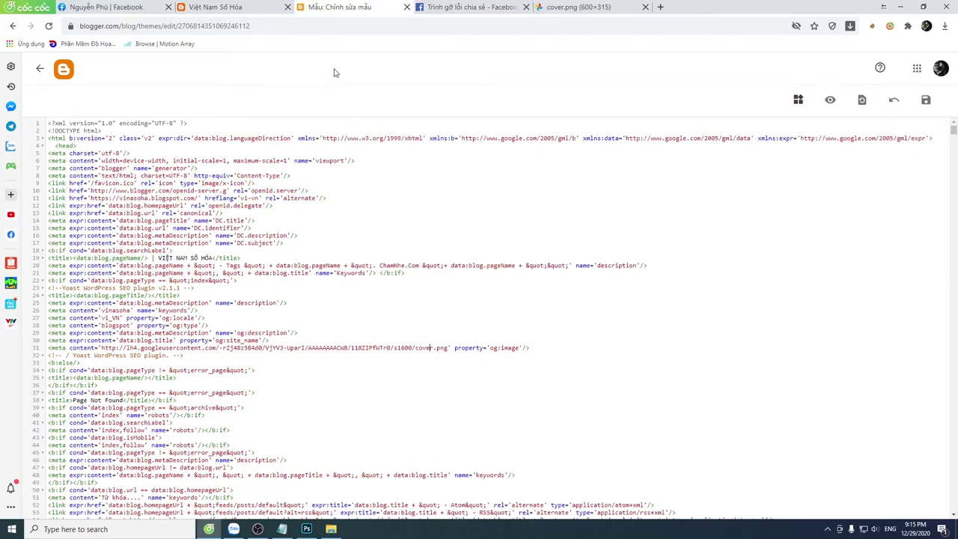
pyautogui.click(217, 6)
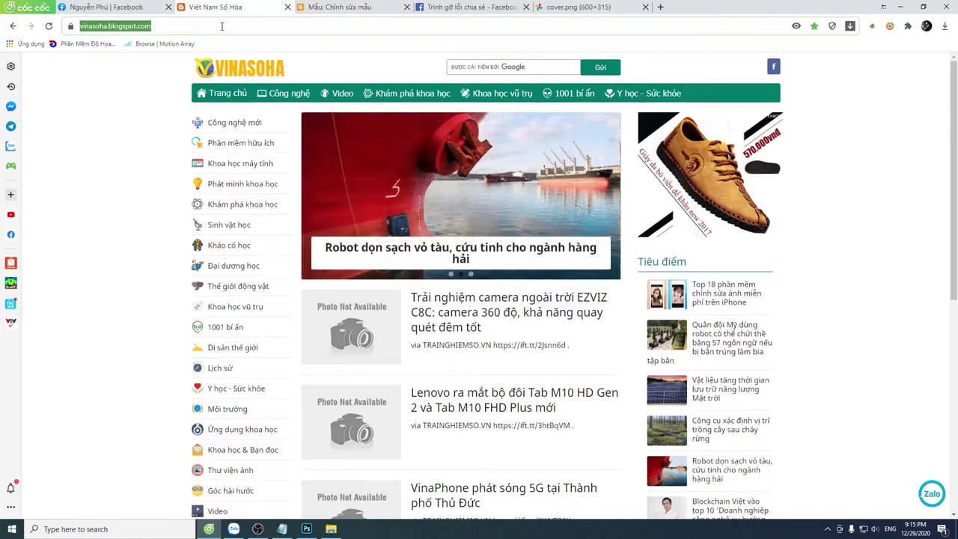
pyautogui.click(339, 7)
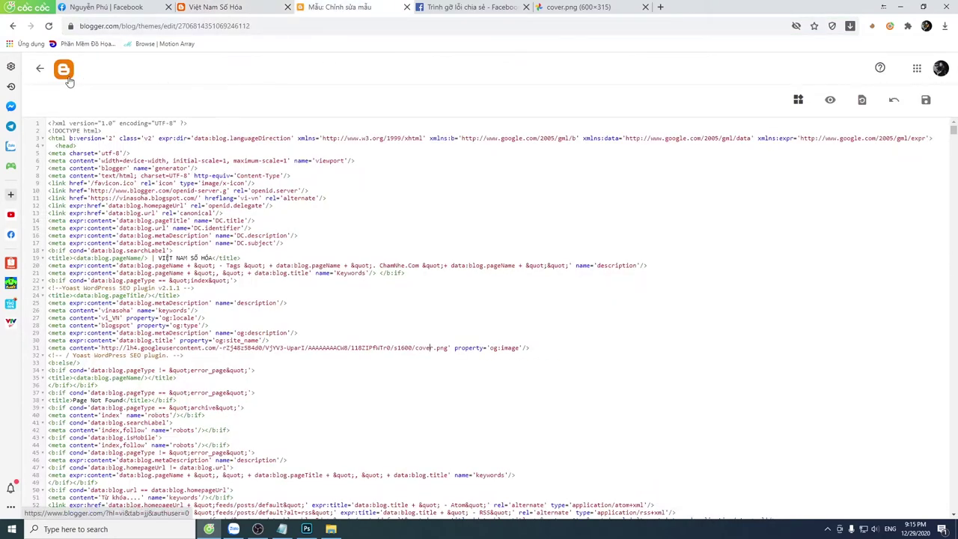
pyautogui.click(263, 28)
pyautogui.hotkey('ctrl', 'c')
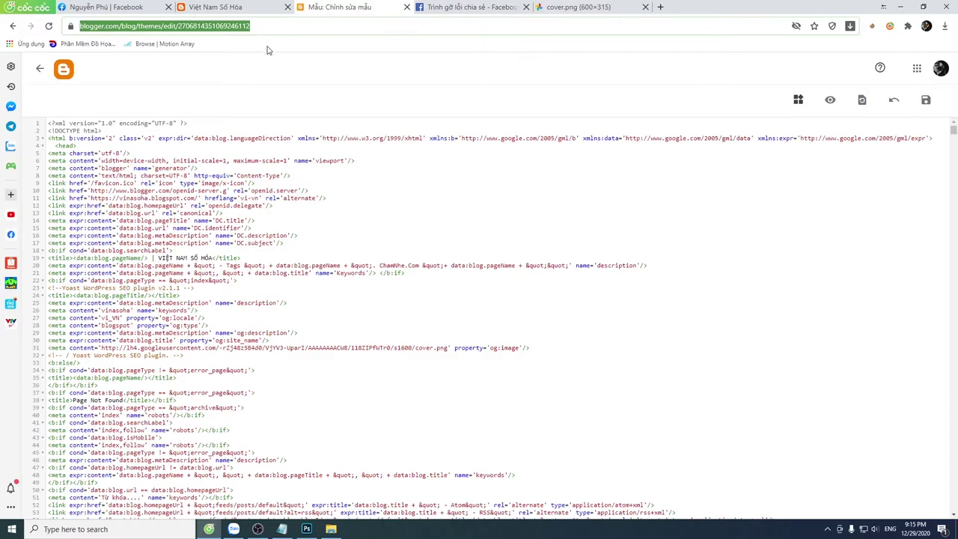
pyautogui.click(660, 7)
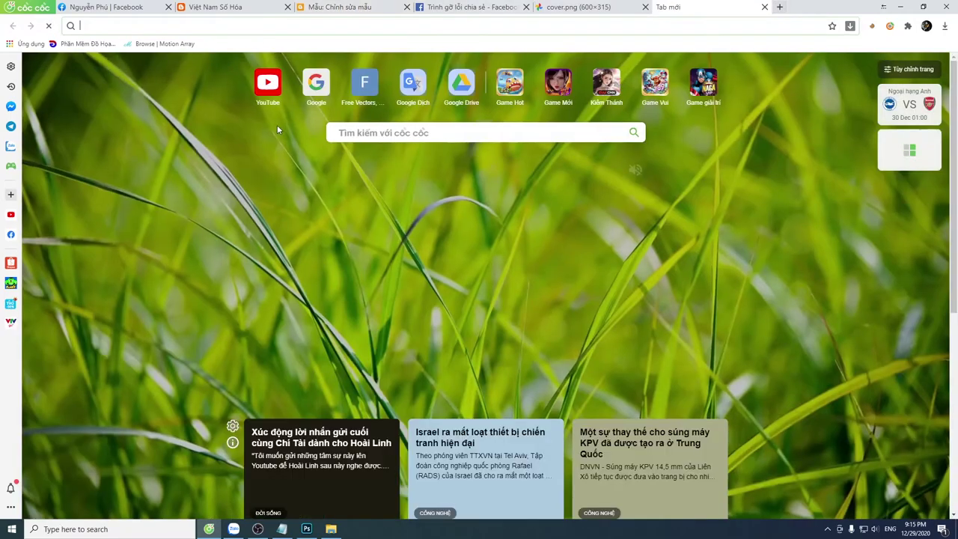
pyautogui.hotkey('ctrl', 'v')
pyautogui.press('Return')
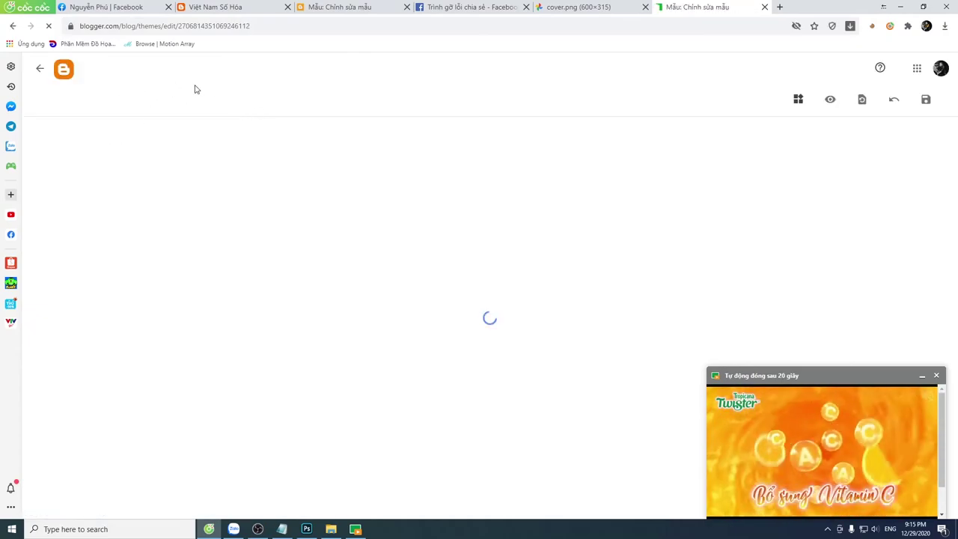
# Go to the Blogger post list, start a new post and switch its editor from HTML to compose view
pyautogui.click(64, 69)
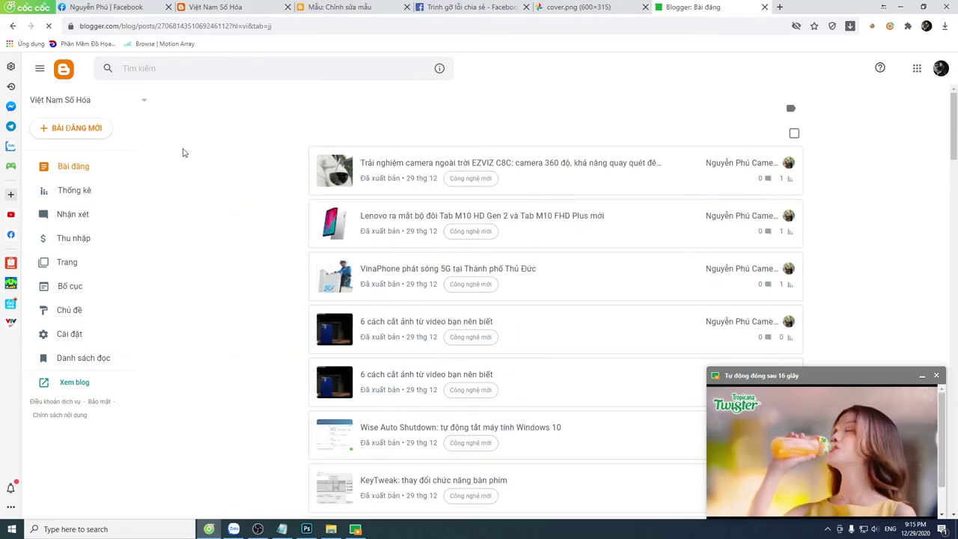
pyautogui.click(78, 128)
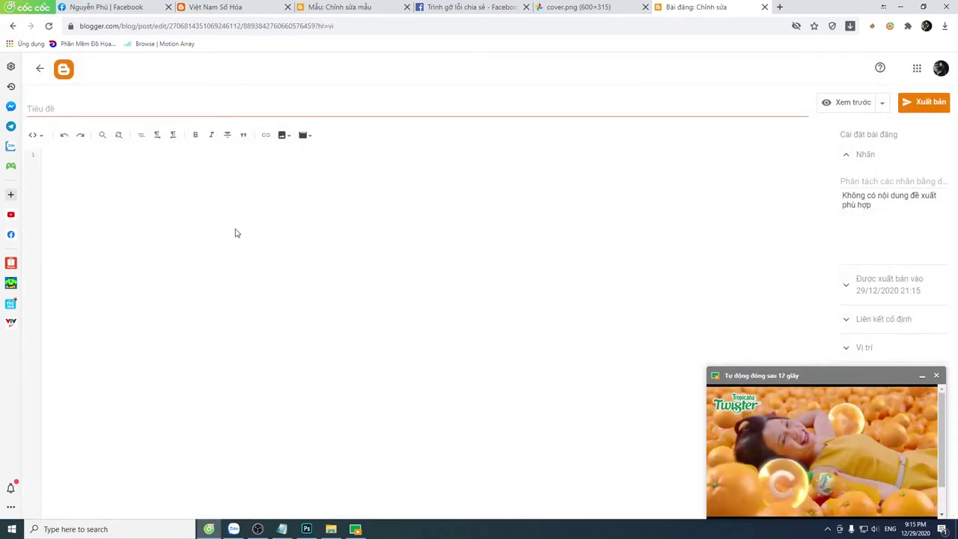
pyautogui.click(284, 135)
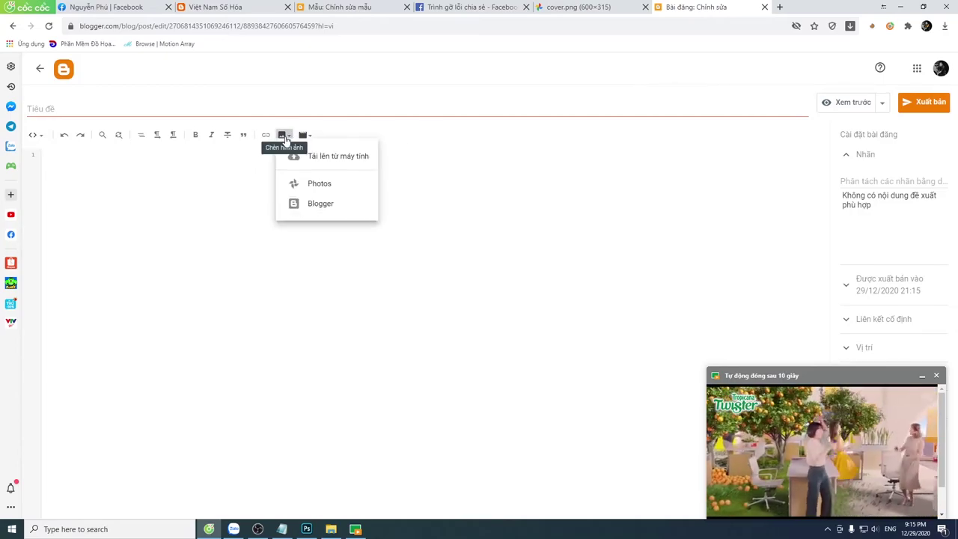
pyautogui.click(58, 146)
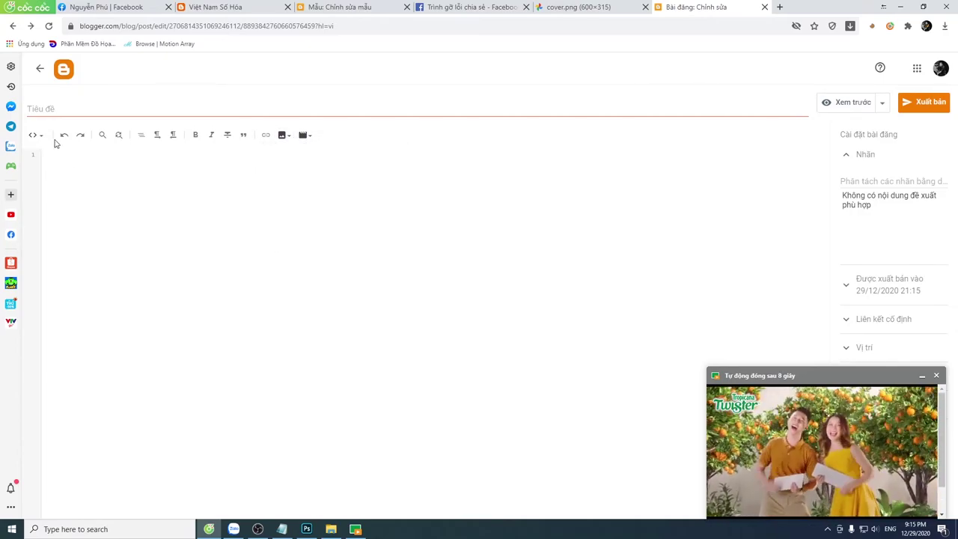
pyautogui.click(35, 136)
pyautogui.click(81, 163)
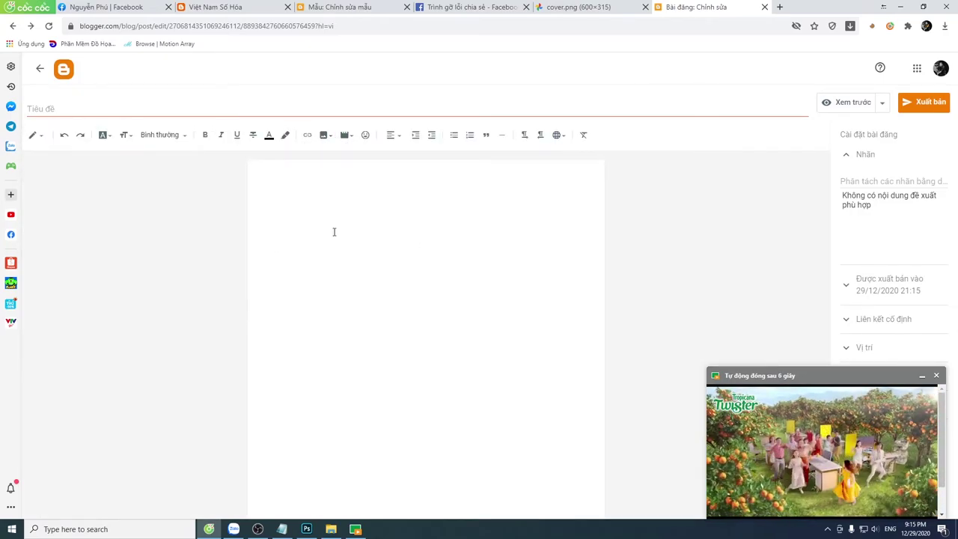
# Start an image upload from the computer, browse to the Blog folder and display its files as large thumbnails
pyautogui.click(303, 135)
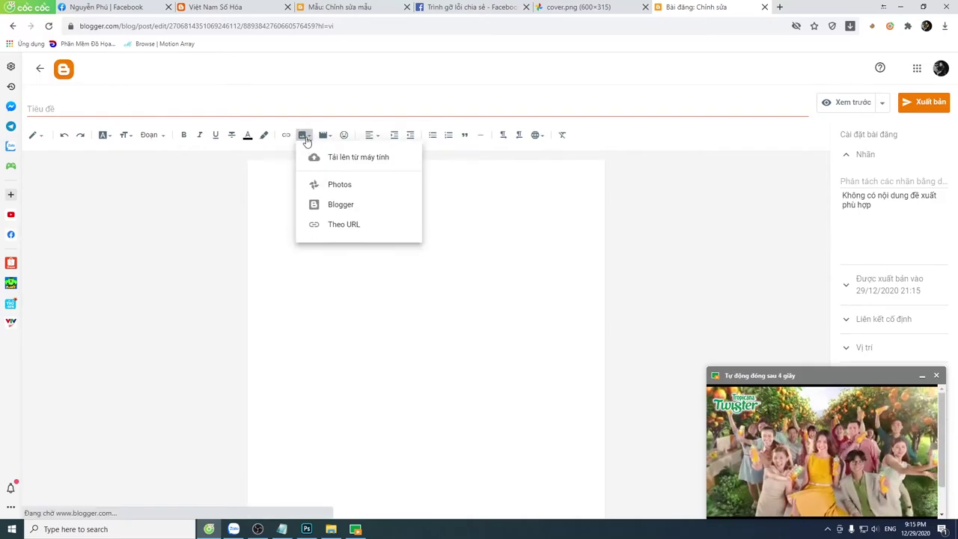
pyautogui.click(395, 188)
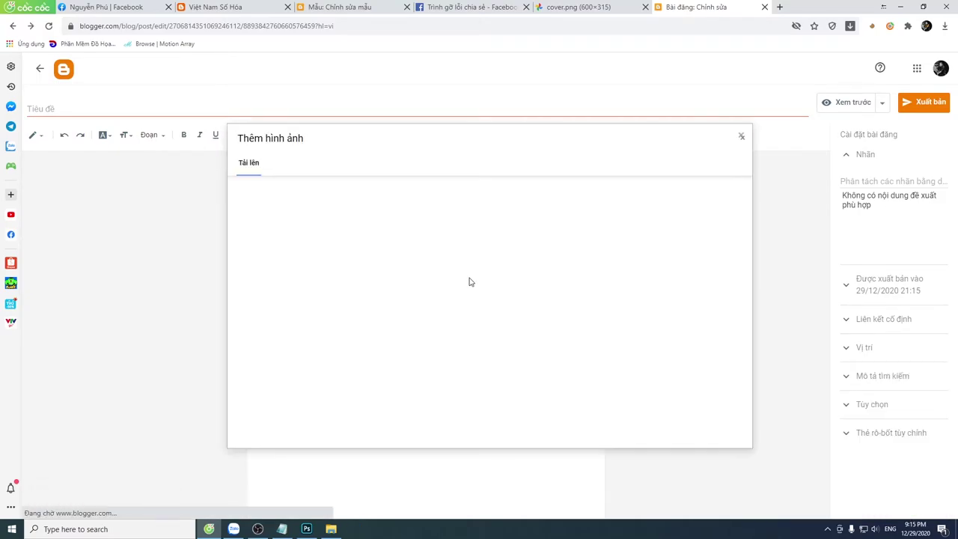
pyautogui.click(253, 194)
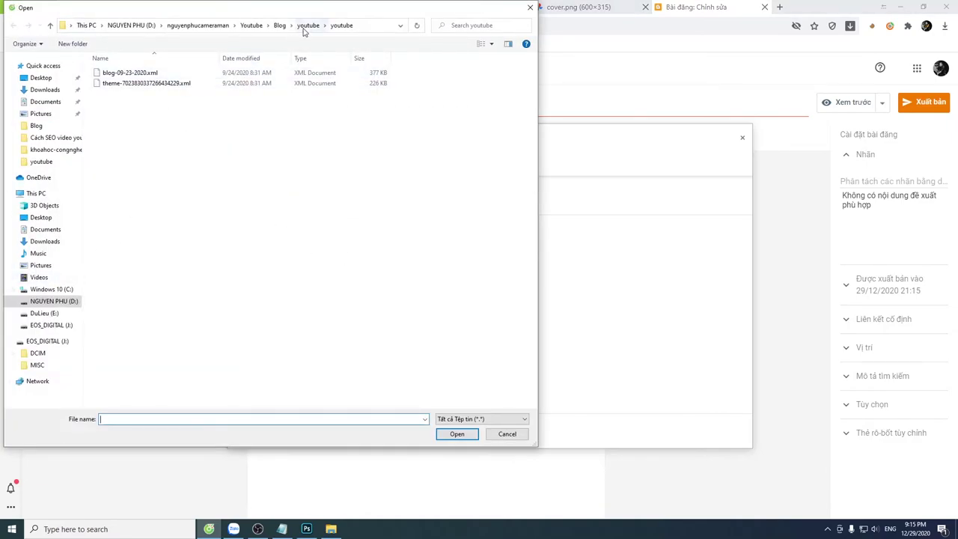
pyautogui.click(280, 25)
pyautogui.rightClick(187, 310)
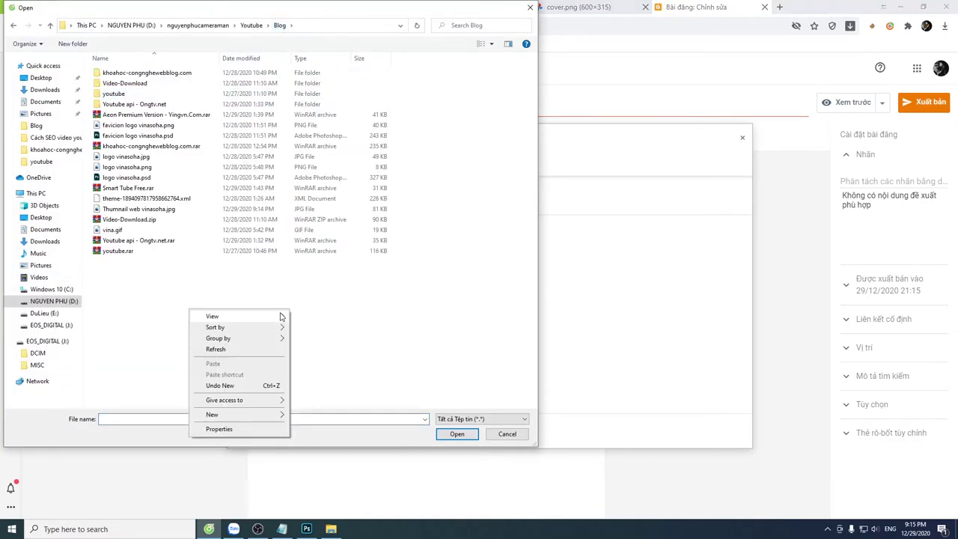
pyautogui.moveTo(224, 315)
pyautogui.click(329, 318)
# Upload Thumnail web vinasoha.jpg and insert it into the post body
pyautogui.scroll(-5, 340, 254)
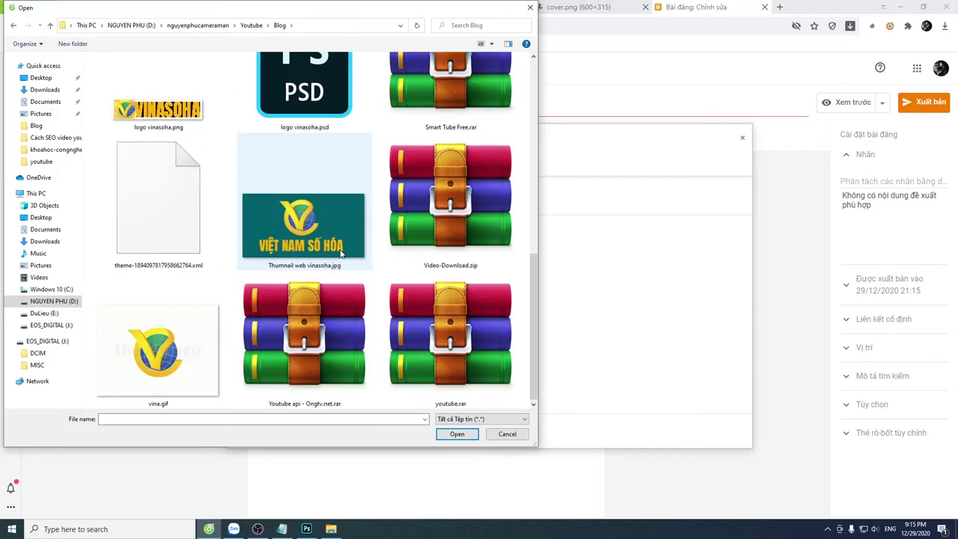
pyautogui.click(340, 254)
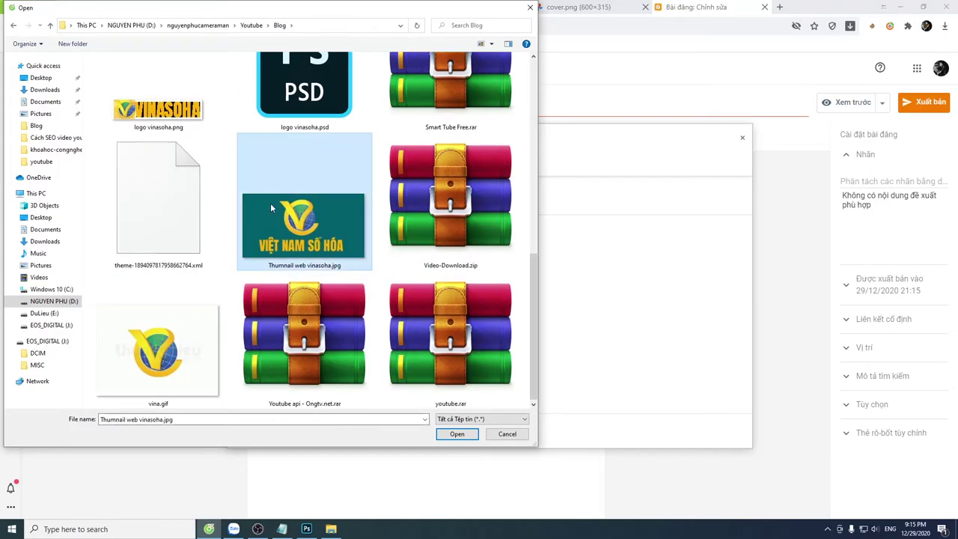
pyautogui.click(456, 434)
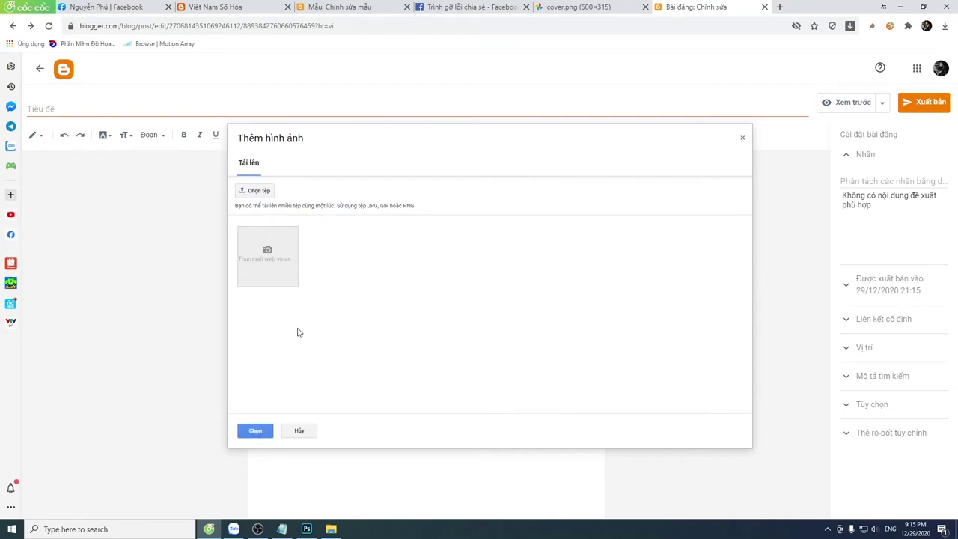
pyautogui.click(255, 431)
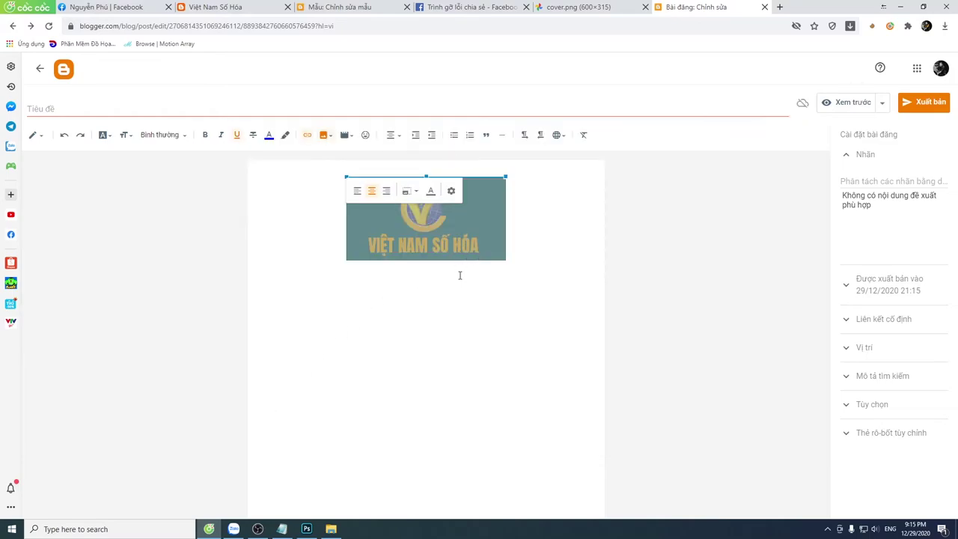
# Select the inserted cover image in the post and bring up its link and image options
pyautogui.click(417, 222)
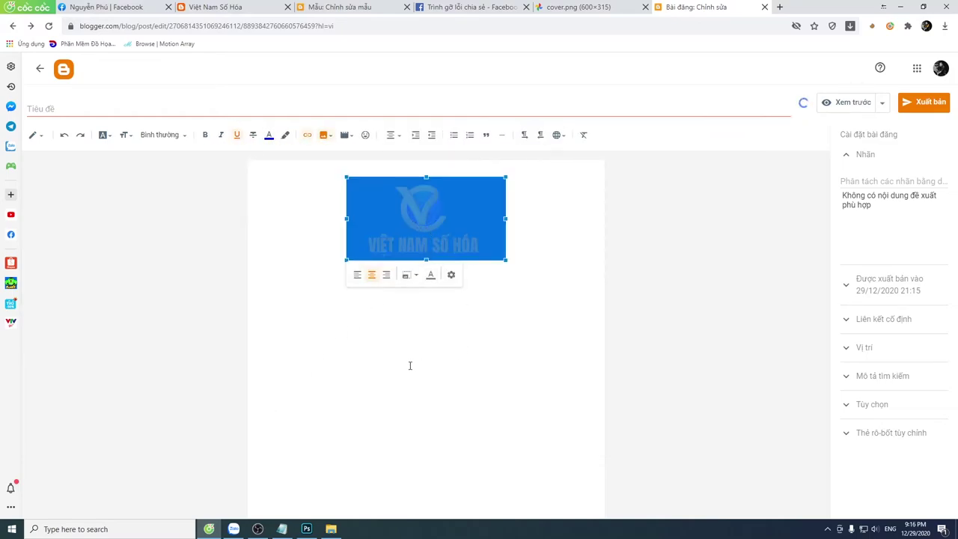
pyautogui.rightClick(424, 223)
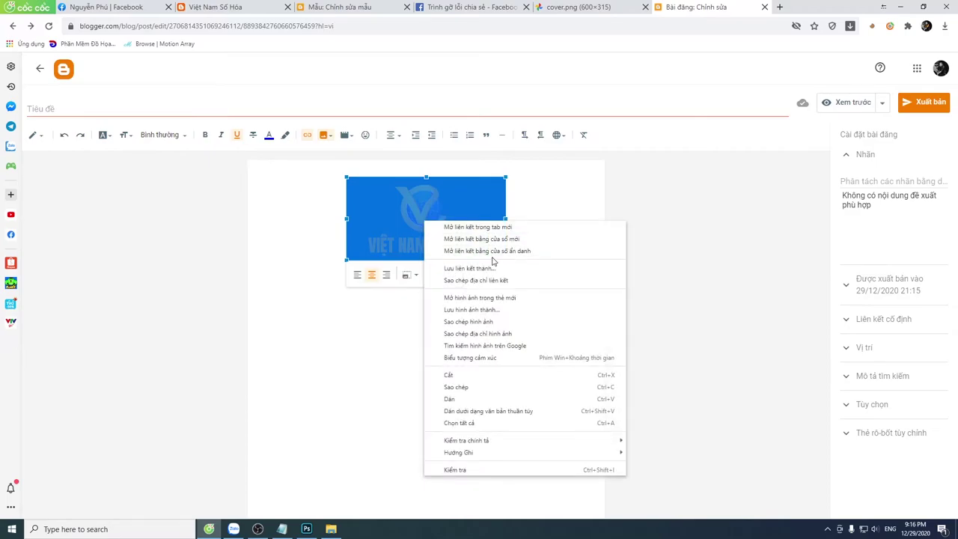